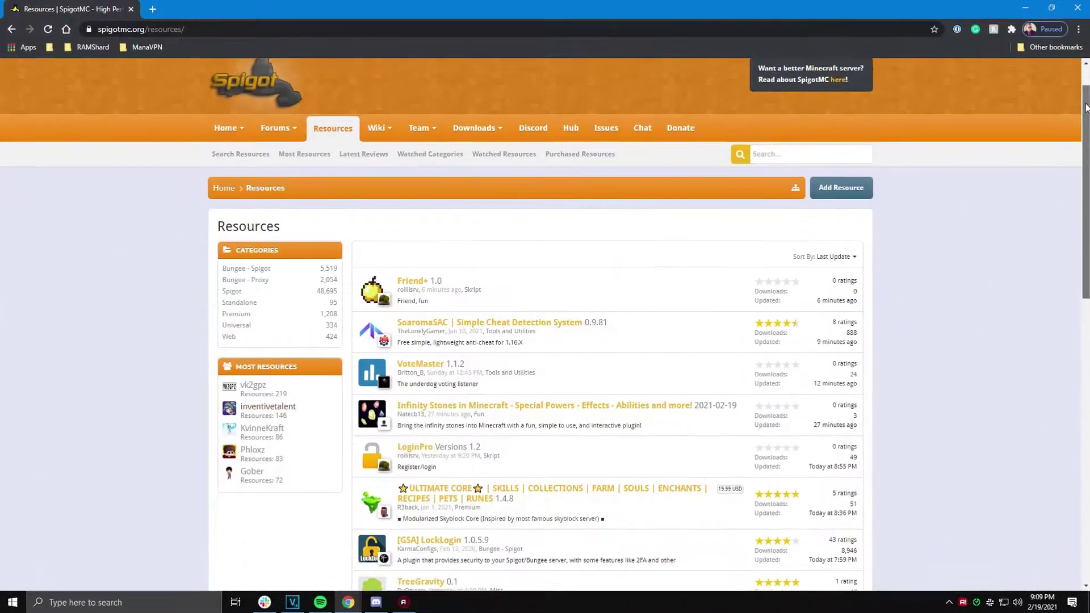
{"action": "scroll", "coordinate": [1085, 238], "scroll_direction": "down", "scroll_amount": 10}
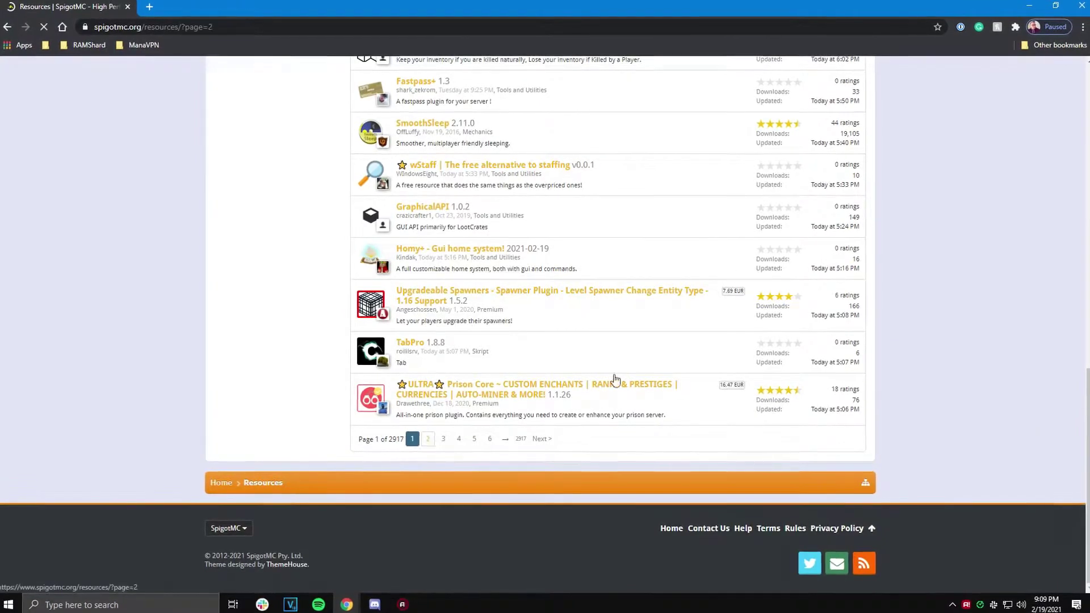
{"action": "scroll", "coordinate": [1086, 94], "scroll_direction": "down", "scroll_amount": 5}
{"action": "scroll", "coordinate": [1086, 94], "scroll_direction": "down", "scroll_amount": 4}
{"action": "scroll", "coordinate": [1086, 93], "scroll_direction": "down", "scroll_amount": 4}
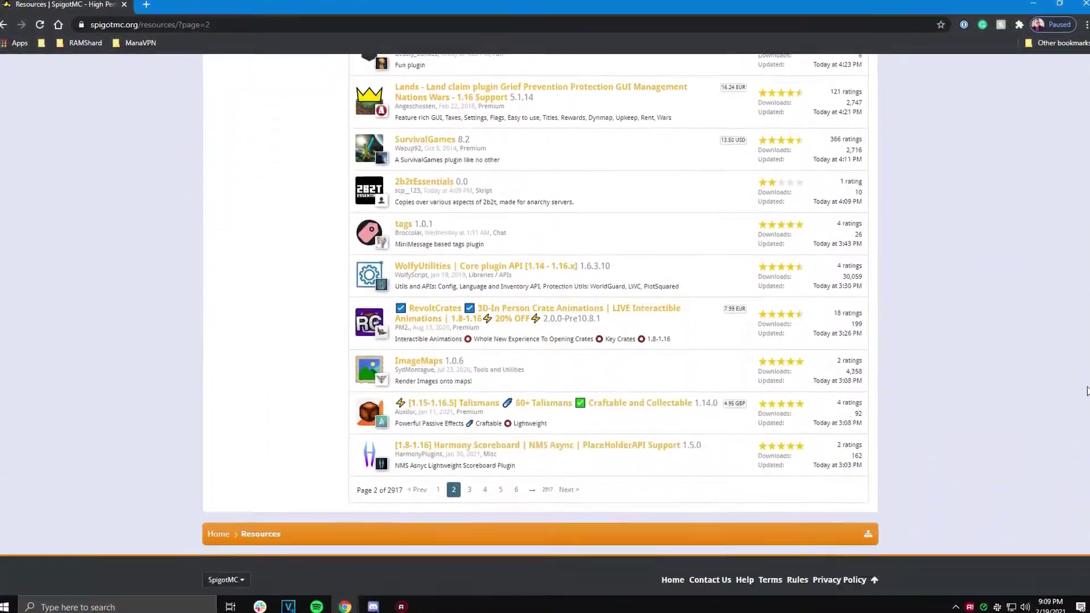
Step: Page through the SpigotMC resource listings to pages 3 and 4
{"action": "left_click", "coordinate": [469, 440]}
{"action": "scroll", "coordinate": [1078, 272], "scroll_direction": "down", "scroll_amount": 1}
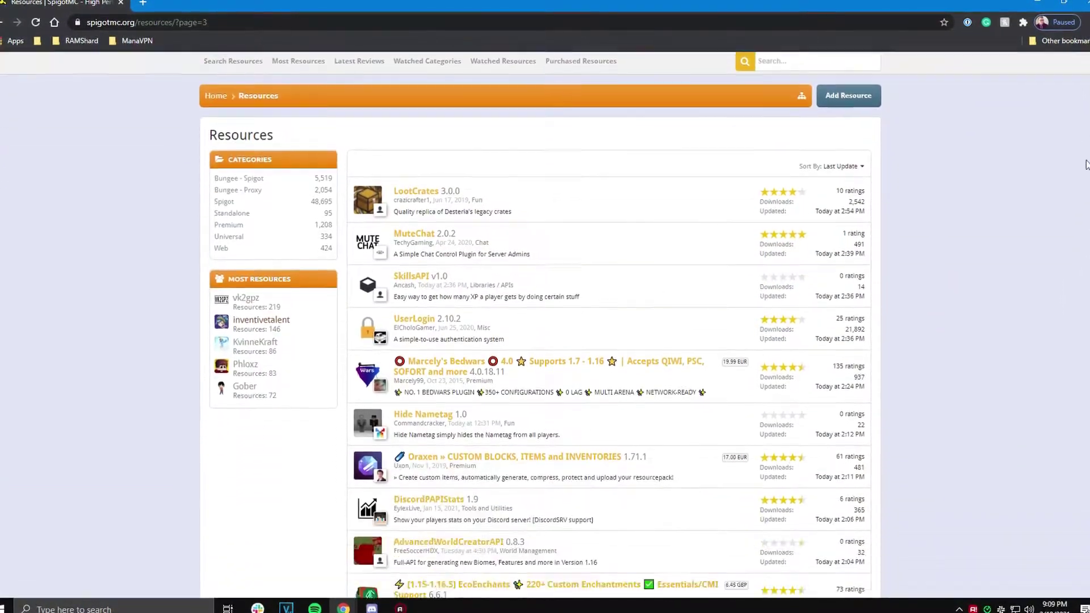
{"action": "scroll", "coordinate": [1076, 272], "scroll_direction": "down", "scroll_amount": 3}
{"action": "scroll", "coordinate": [1075, 341], "scroll_direction": "down", "scroll_amount": 3}
{"action": "scroll", "coordinate": [1081, 426], "scroll_direction": "down", "scroll_amount": 3}
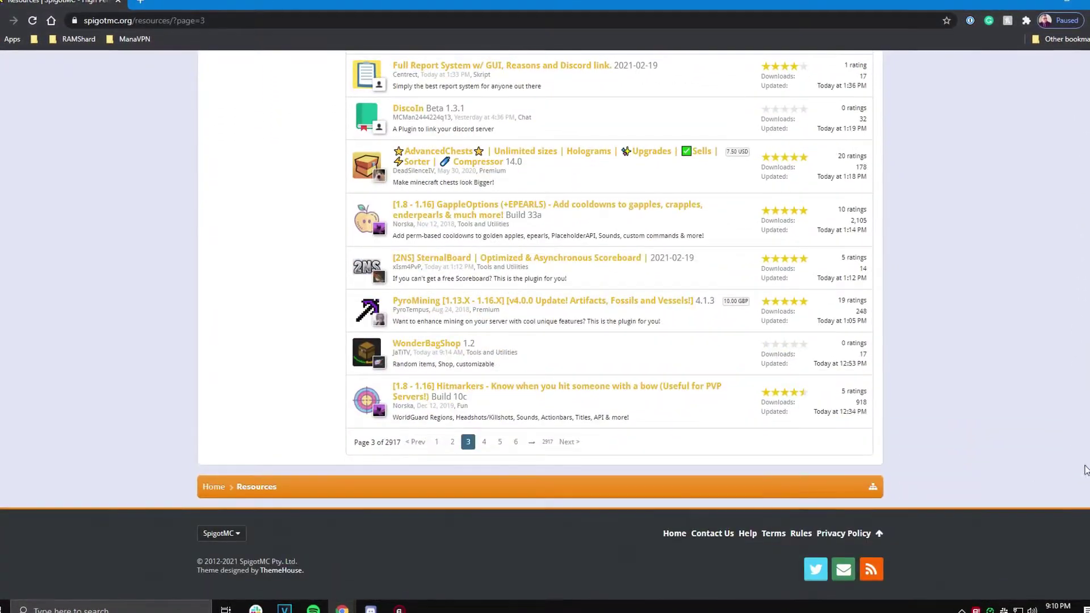
{"action": "left_click", "coordinate": [487, 443]}
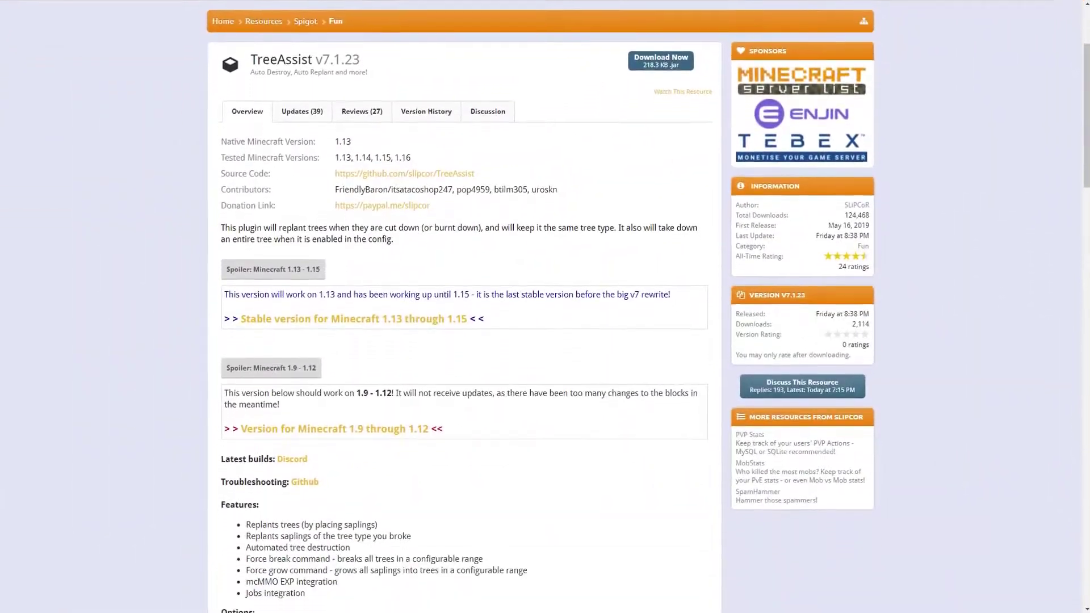
{"action": "scroll", "coordinate": [545, 307], "scroll_direction": "down", "scroll_amount": 1}
{"action": "scroll", "coordinate": [545, 307], "scroll_direction": "down", "scroll_amount": 1}
{"action": "scroll", "coordinate": [546, 306], "scroll_direction": "down", "scroll_amount": 1}
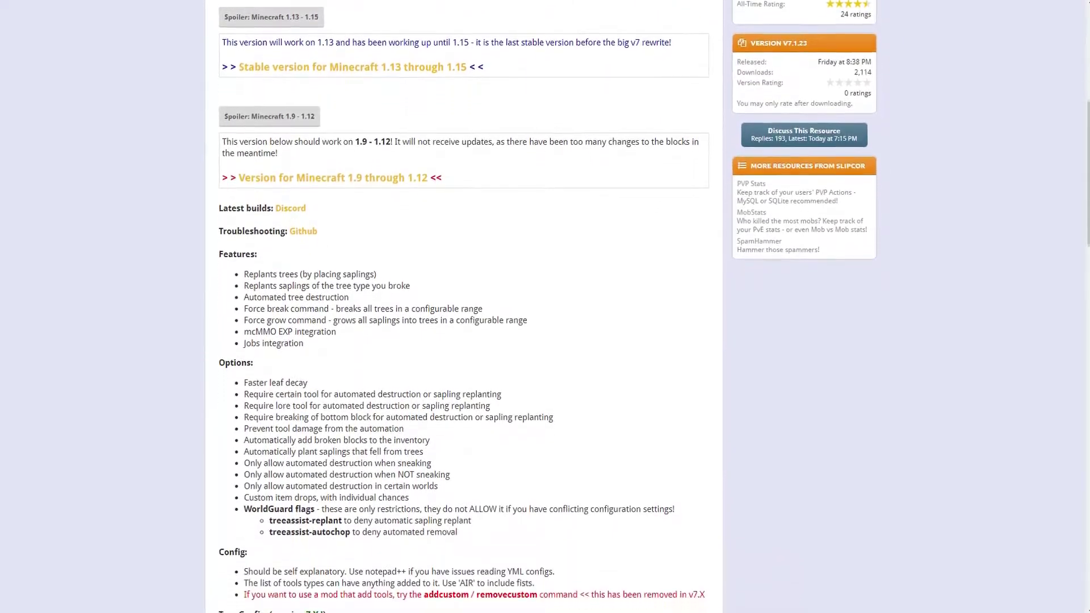
{"action": "scroll", "coordinate": [545, 306], "scroll_direction": "down", "scroll_amount": 1}
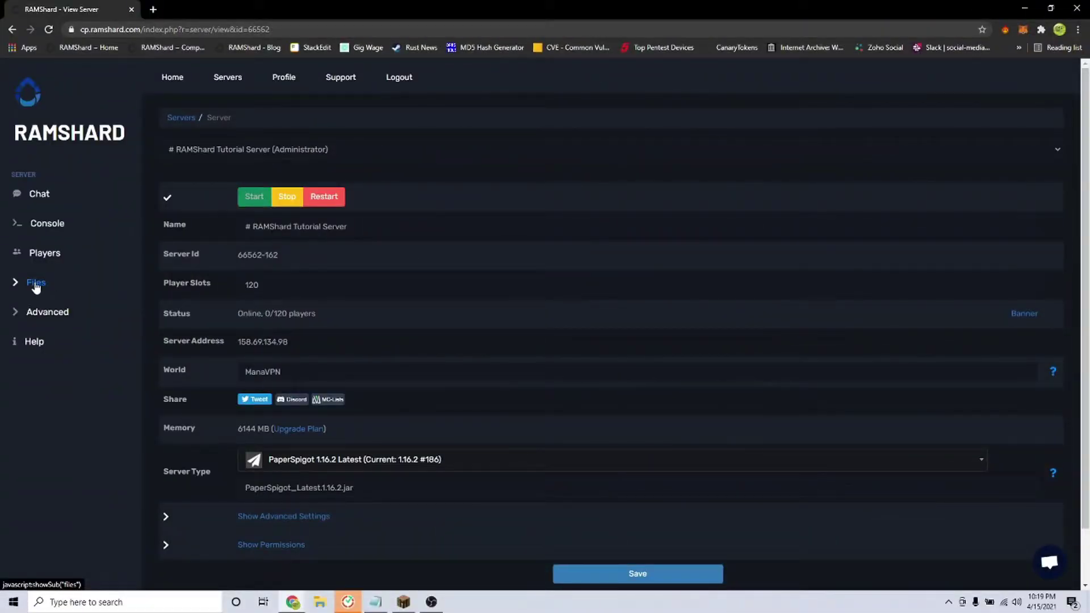
Step: Find plugins/TreeAssist config.yml on page 5 of the Config Files list and open it
{"action": "left_click", "coordinate": [37, 285]}
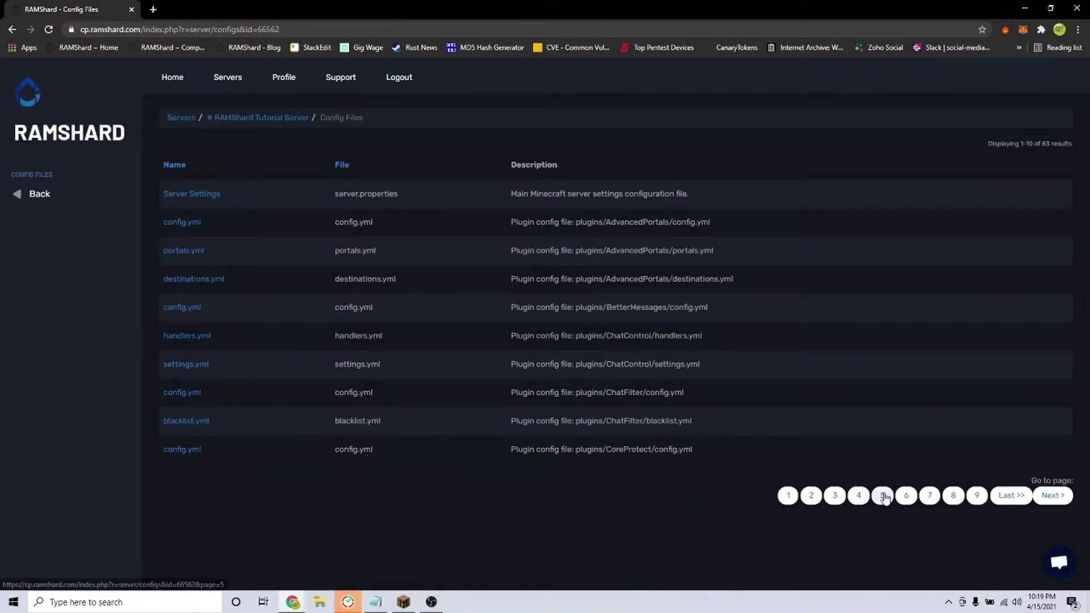
{"action": "left_click", "coordinate": [885, 497]}
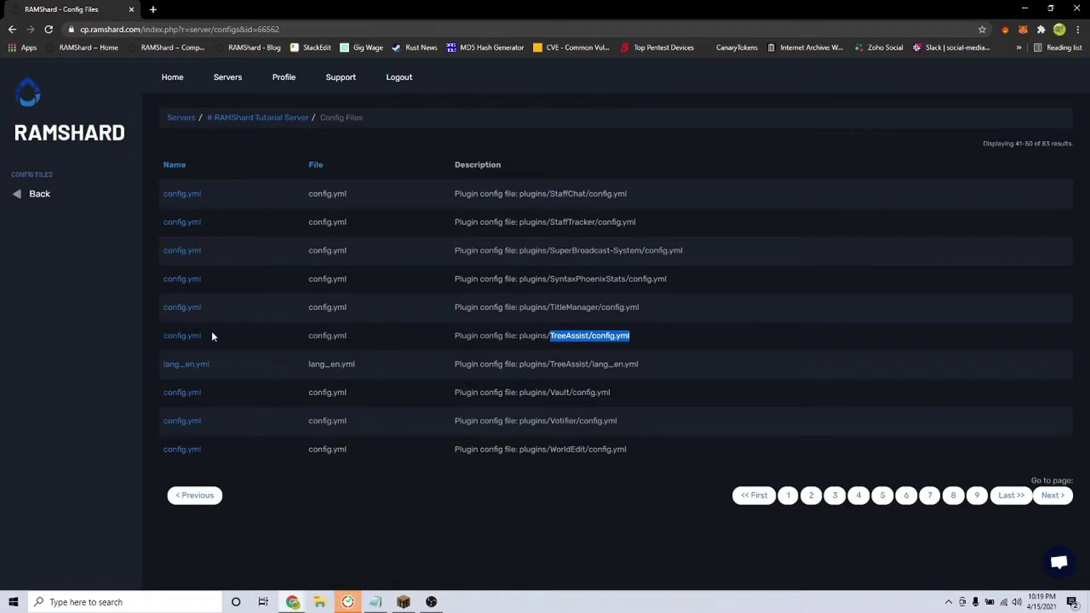
{"action": "left_click", "coordinate": [179, 341]}
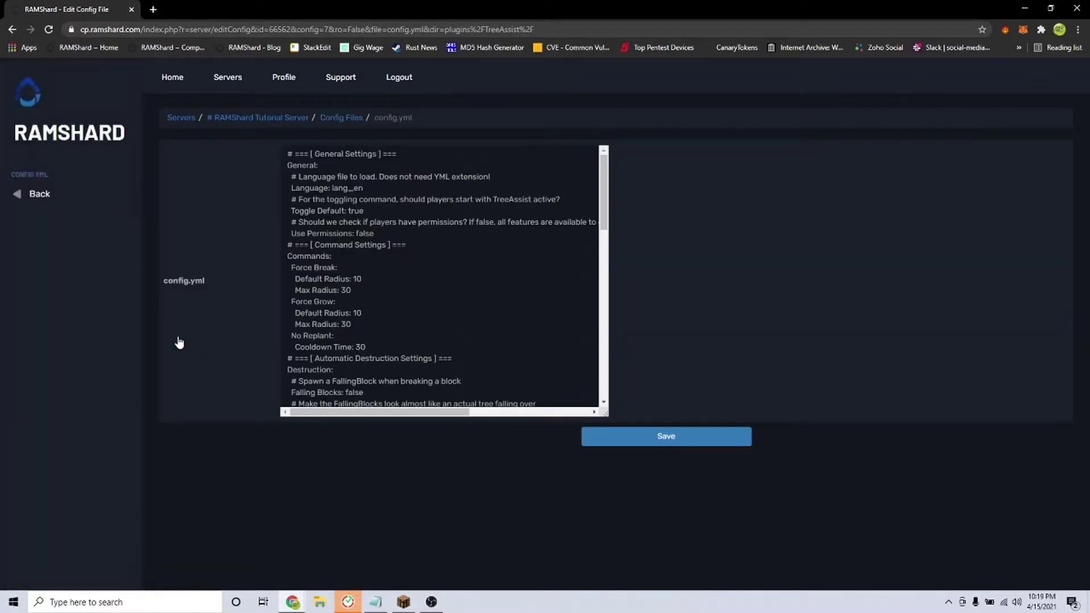
{"action": "scroll", "coordinate": [443, 277], "scroll_direction": "down", "scroll_amount": 10}
{"action": "scroll", "coordinate": [443, 276], "scroll_direction": "down", "scroll_amount": 5}
{"action": "scroll", "coordinate": [442, 277], "scroll_direction": "up", "scroll_amount": 10}
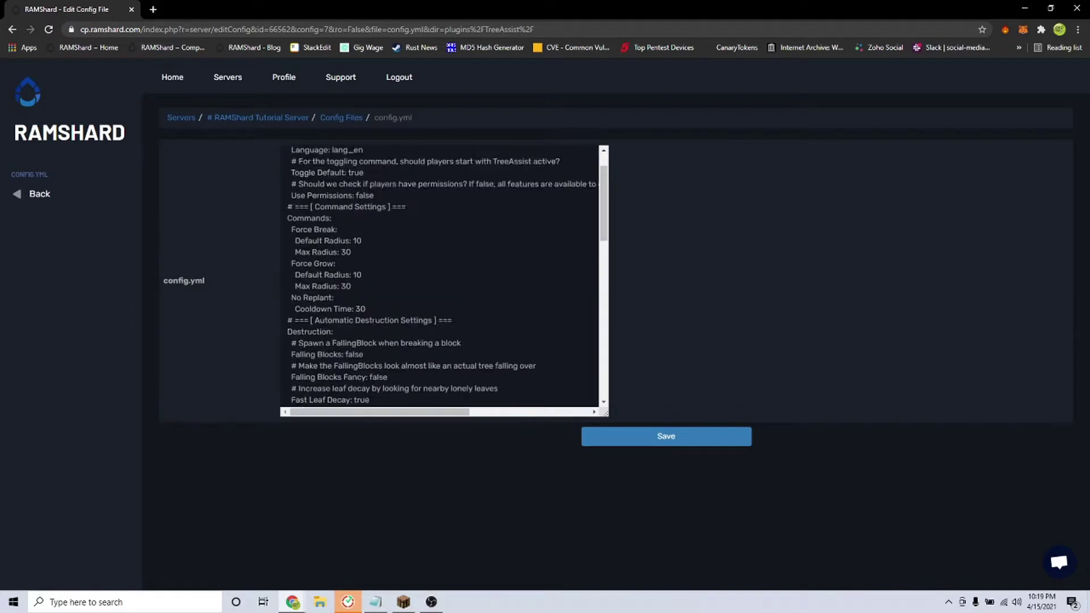
{"action": "scroll", "coordinate": [443, 277], "scroll_direction": "up", "scroll_amount": 5}
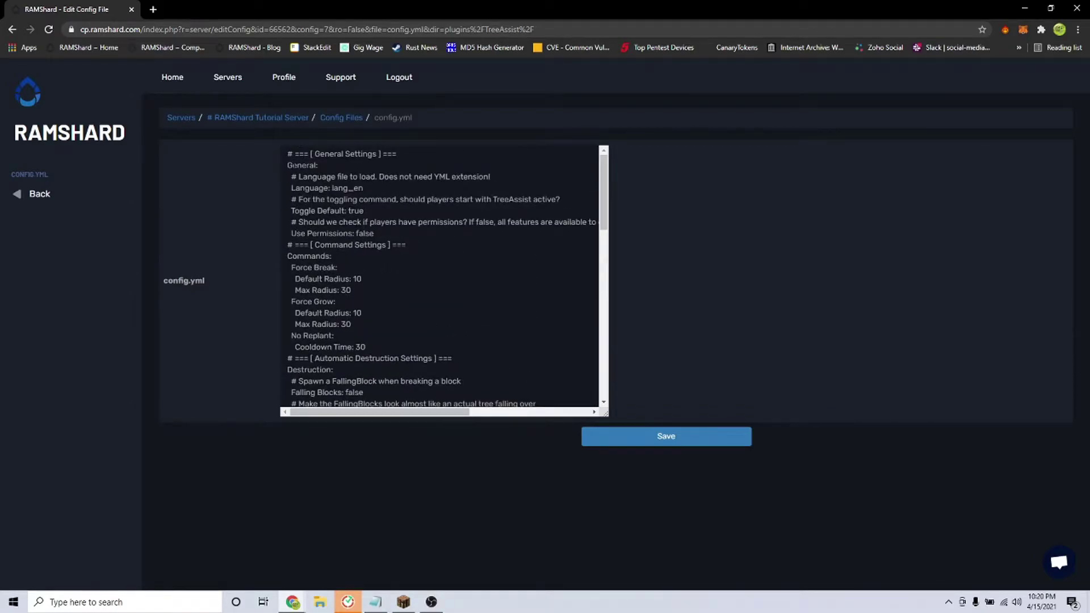
Step: Read through the General settings comments about the toggling command and permissions checks
{"action": "left_click_drag", "start_coordinate": [287, 166], "coordinate": [307, 165]}
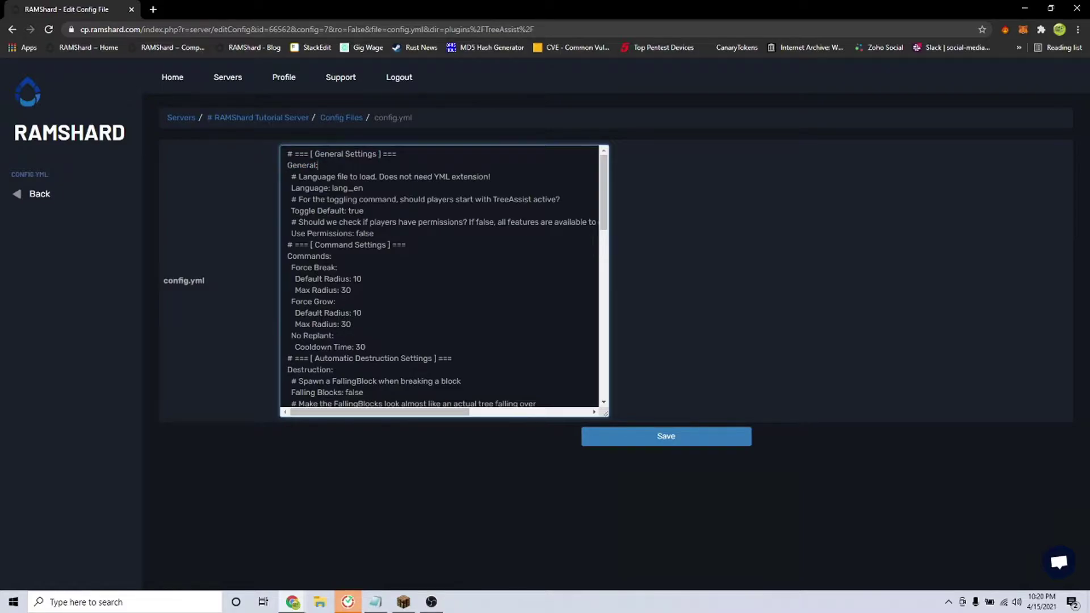
{"action": "left_click_drag", "start_coordinate": [298, 199], "coordinate": [558, 199]}
{"action": "key", "text": "Down"}
{"action": "mouse_move", "coordinate": [299, 221]}
{"action": "left_mouse_down"}
{"action": "mouse_move", "coordinate": [596, 222]}
{"action": "mouse_move", "coordinate": [414, 221]}
{"action": "mouse_move", "coordinate": [464, 222]}
{"action": "left_mouse_up"}
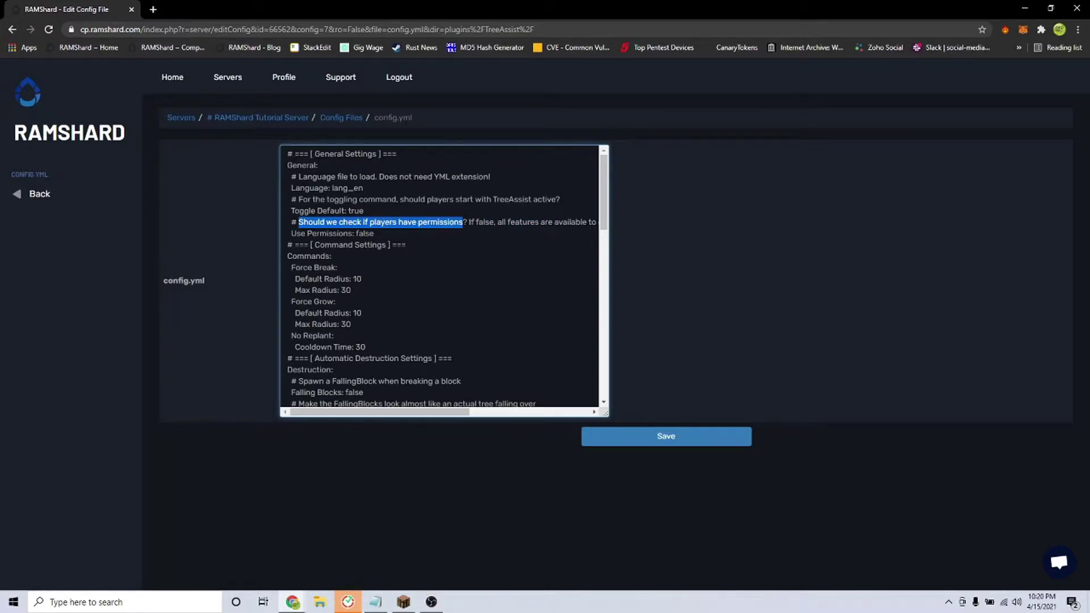
{"action": "scroll", "coordinate": [443, 282], "scroll_direction": "down", "scroll_amount": 1}
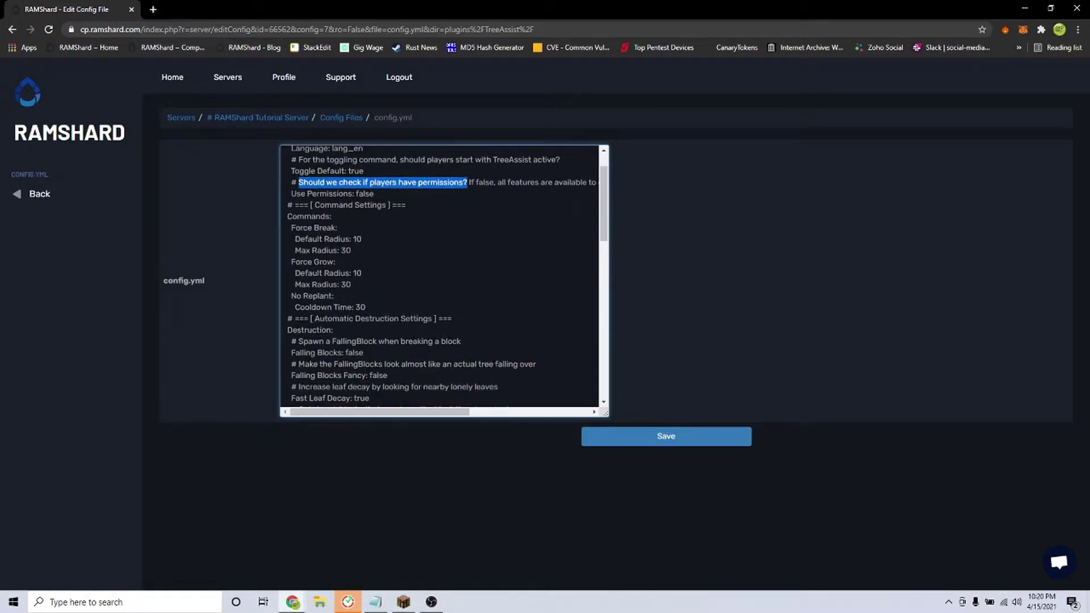
{"action": "scroll", "coordinate": [443, 281], "scroll_direction": "down", "scroll_amount": 2}
{"action": "scroll", "coordinate": [443, 282], "scroll_direction": "up", "scroll_amount": 1}
Step: Change the Force Break and Force Grow Default Radius from 10 to 20
{"action": "left_click_drag", "start_coordinate": [287, 198], "coordinate": [294, 198]}
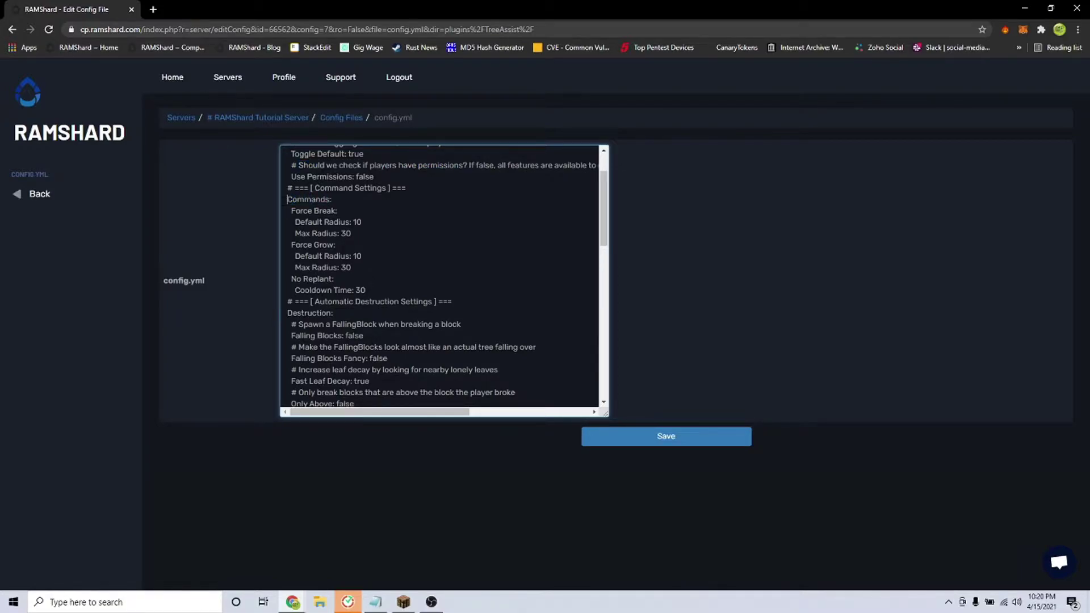
{"action": "left_click_drag", "start_coordinate": [309, 211], "coordinate": [351, 267]}
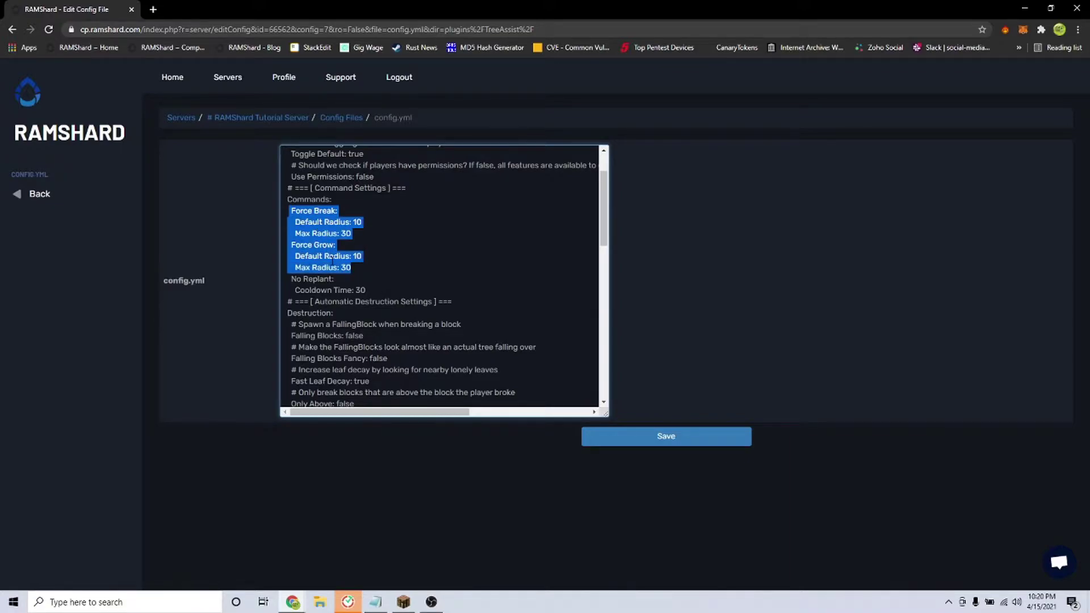
{"action": "left_click", "coordinate": [351, 233]}
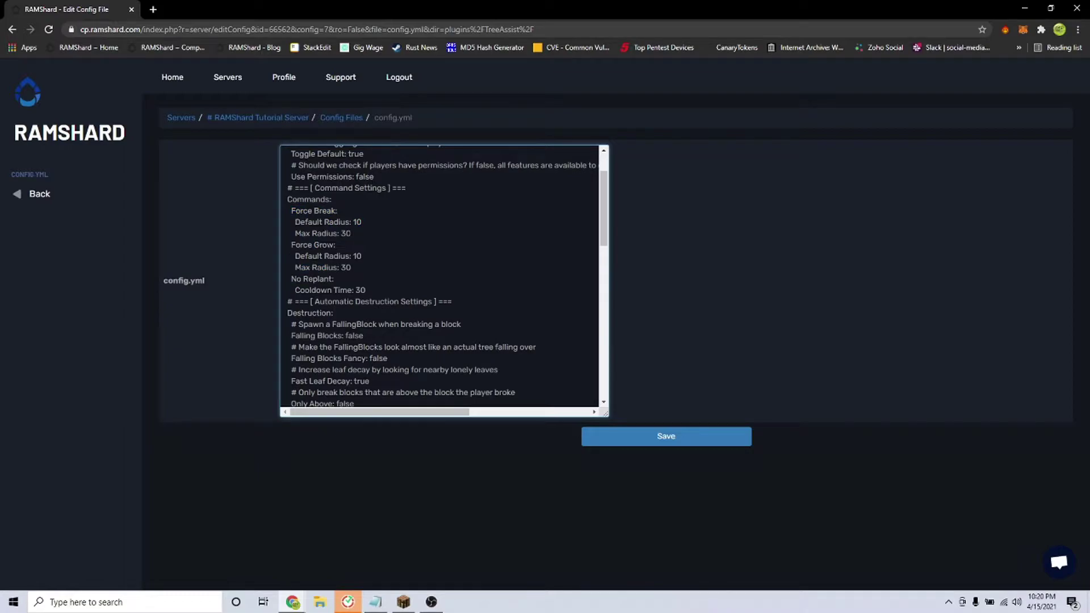
{"action": "left_click_drag", "start_coordinate": [351, 233], "coordinate": [293, 233]}
{"action": "left_click", "coordinate": [368, 222]}
{"action": "scroll", "coordinate": [444, 277], "scroll_direction": "down", "scroll_amount": 2}
{"action": "scroll", "coordinate": [444, 277], "scroll_direction": "down", "scroll_amount": 1}
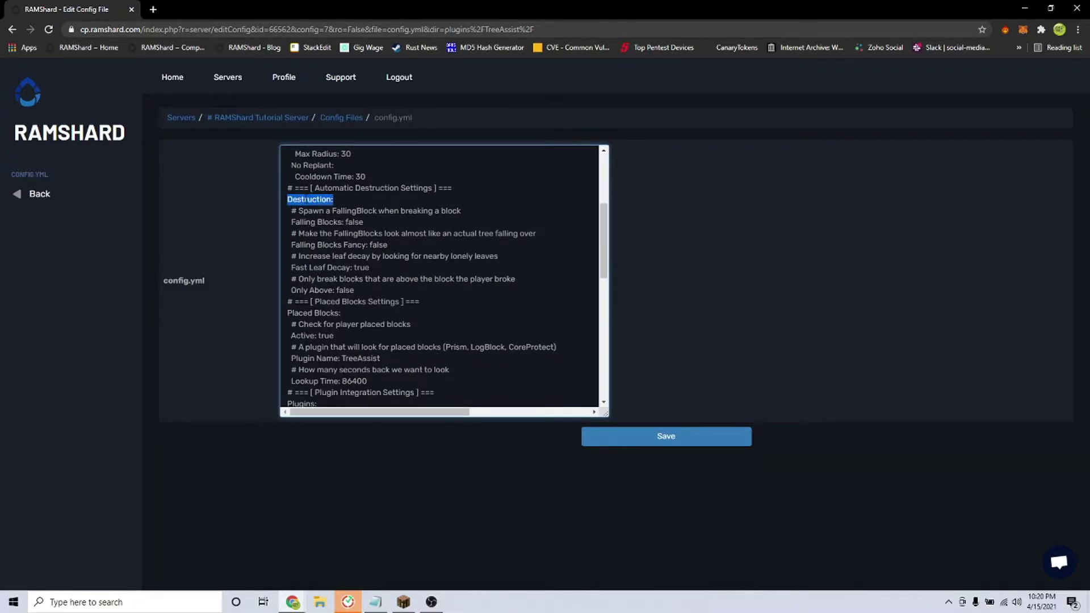
Step: Review the Falling Blocks settings, then save the edited config.yml
{"action": "left_click_drag", "start_coordinate": [298, 210], "coordinate": [458, 211]}
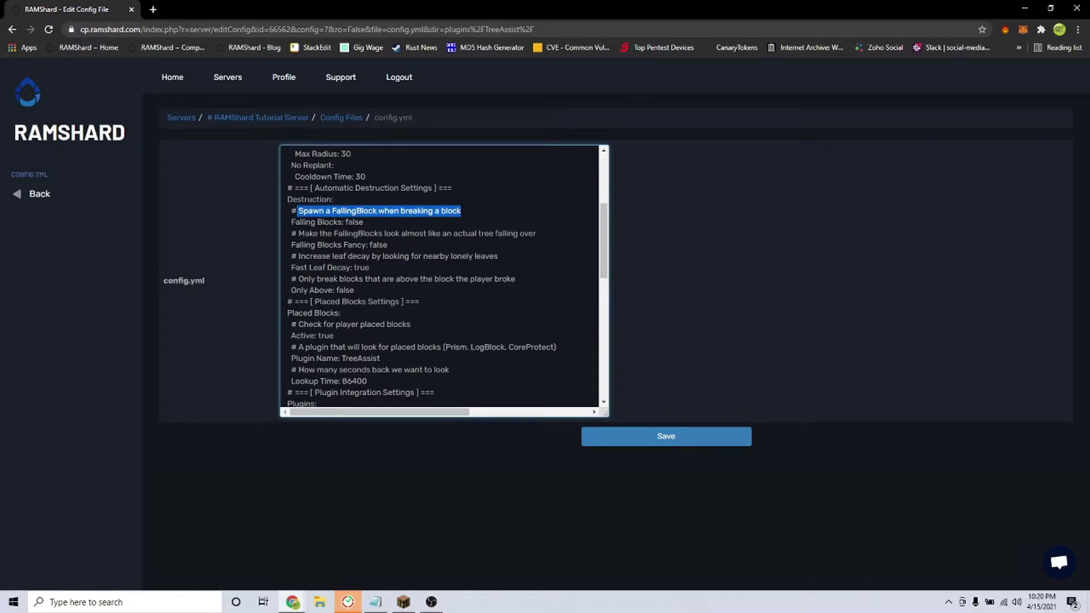
{"action": "mouse_move", "coordinate": [363, 221]}
{"action": "left_mouse_down"}
{"action": "mouse_move", "coordinate": [305, 222]}
{"action": "mouse_move", "coordinate": [509, 233]}
{"action": "left_mouse_up"}
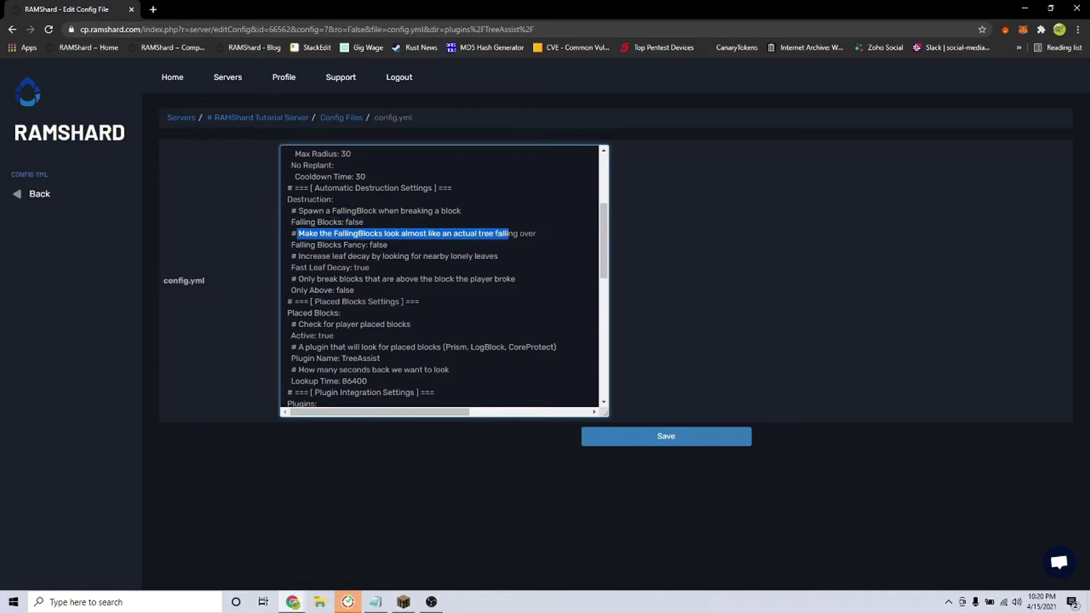
{"action": "left_click_drag", "start_coordinate": [388, 244], "coordinate": [375, 245]}
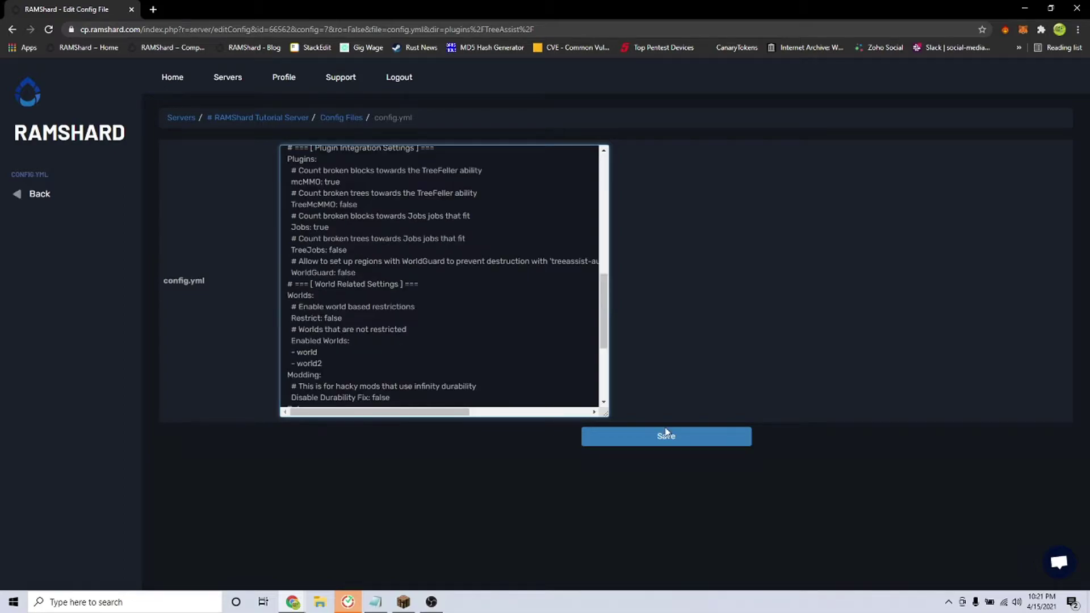
{"action": "left_click", "coordinate": [669, 443]}
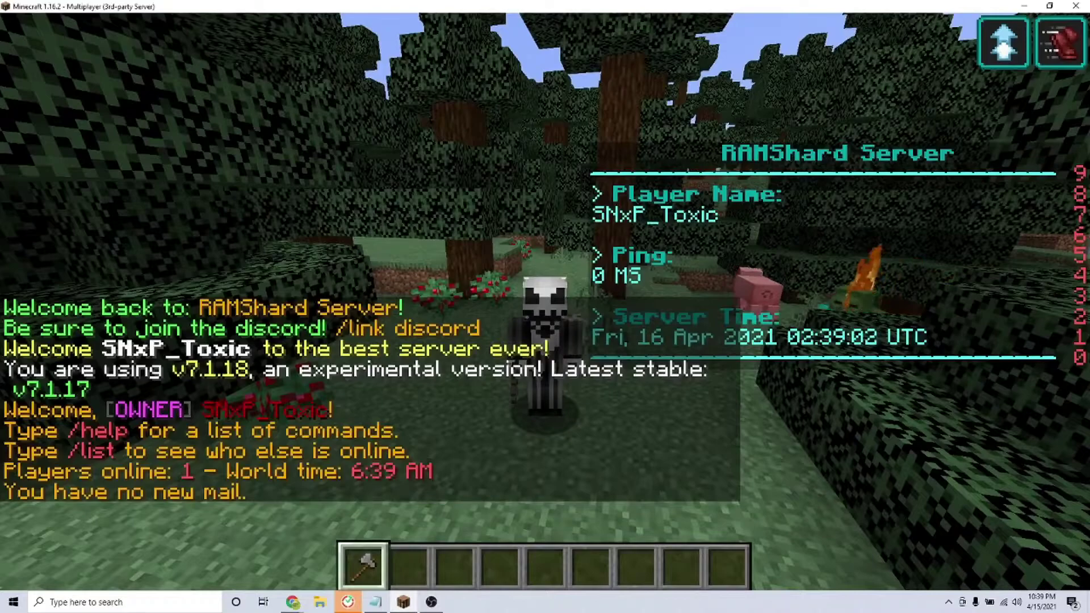
Step: Turn TreeAssist off for yourself and server-wide with /treeassist toggle and global
{"action": "key", "text": "slash"}
{"action": "type", "text": "/"}
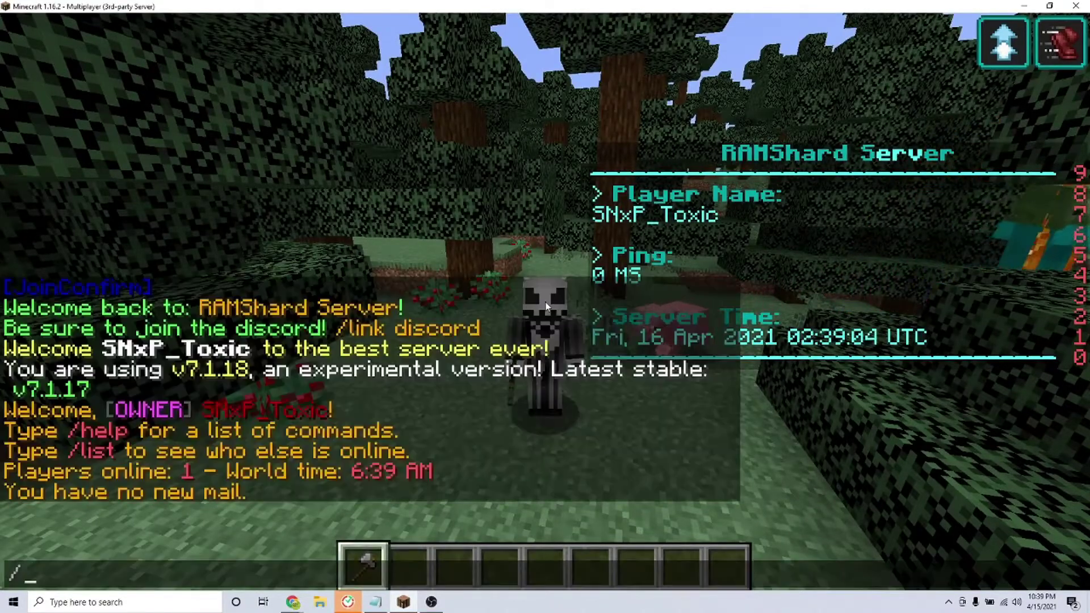
{"action": "type", "text": "treeassist"}
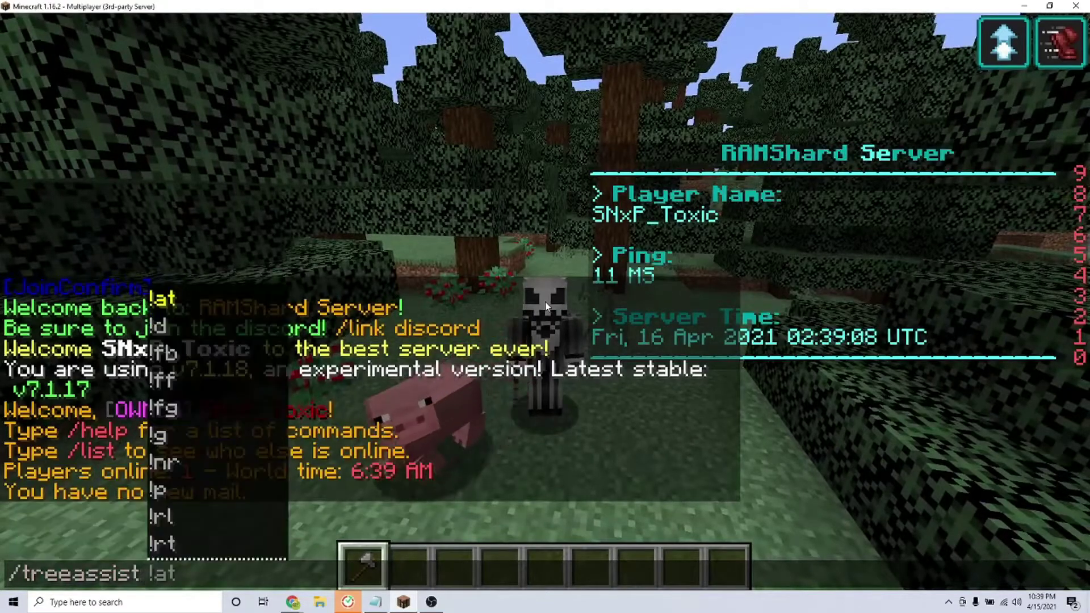
{"action": "type", "text": " toggle"}
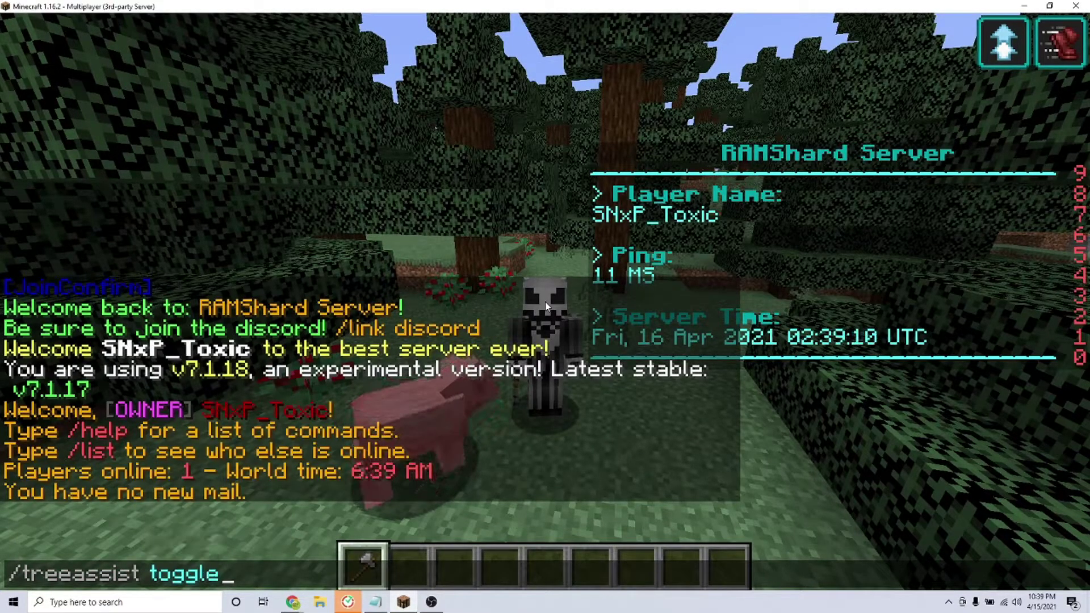
{"action": "key", "text": "Return"}
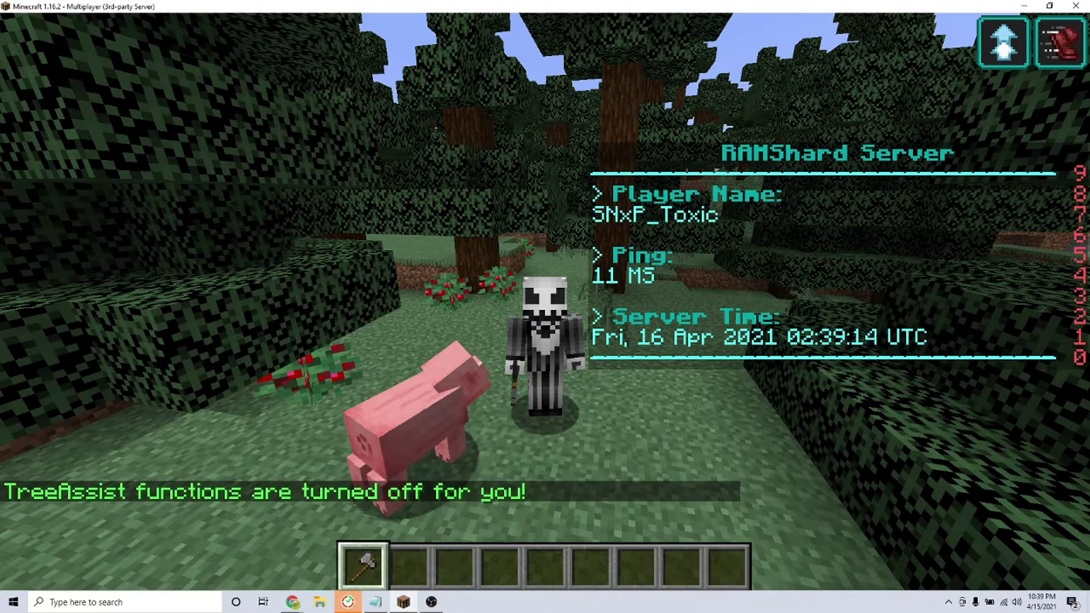
{"action": "type", "text": "t/treeassist"}
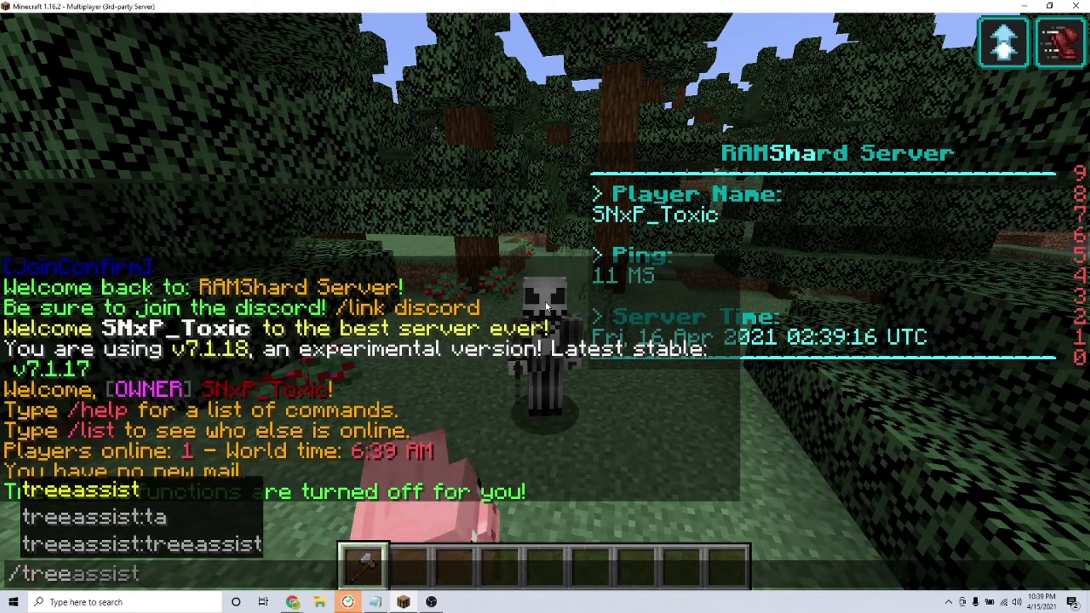
{"action": "key", "text": "Tab"}
{"action": "key", "text": "BackSpace"}
{"action": "key", "text": "BackSpace"}
{"action": "key", "text": "BackSpace"}
{"action": "type", "text": "glob"}
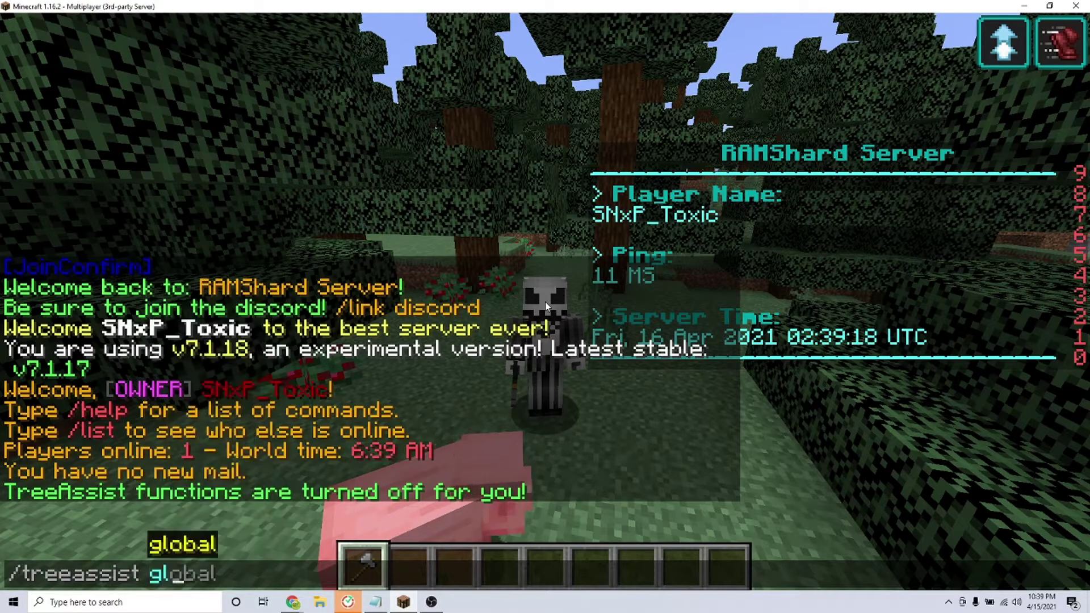
{"action": "key", "text": "Tab"}
{"action": "key", "text": "Return"}
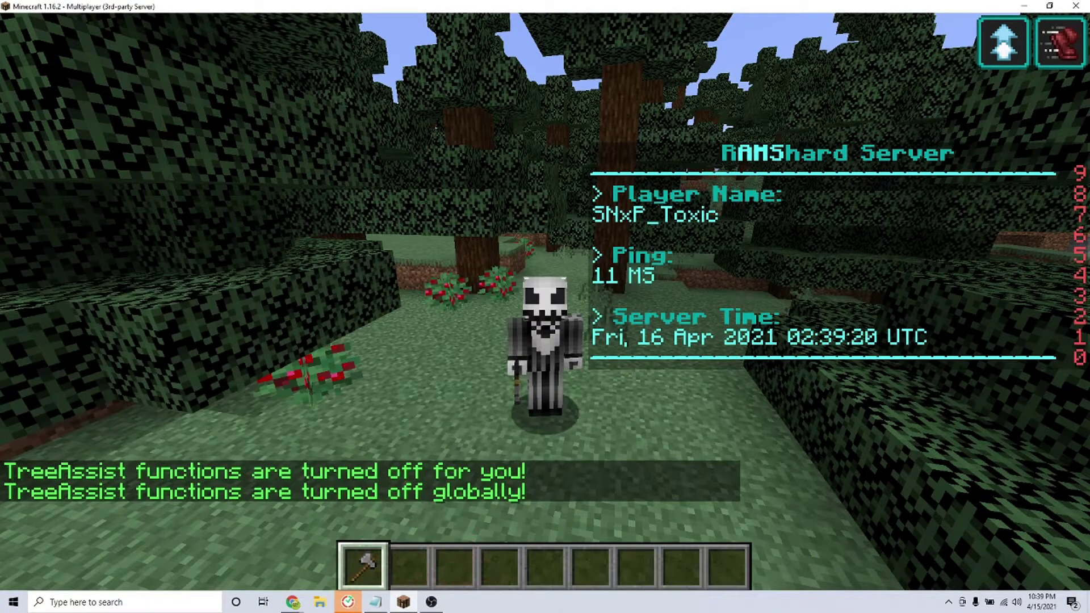
Step: Re-enable TreeAssist globally and for yourself by rerunning the earlier commands
{"action": "key", "text": "t"}
{"action": "key", "text": "Up"}
{"action": "key", "text": "Up"}
{"action": "key", "text": "Down"}
{"action": "key", "text": "Return"}
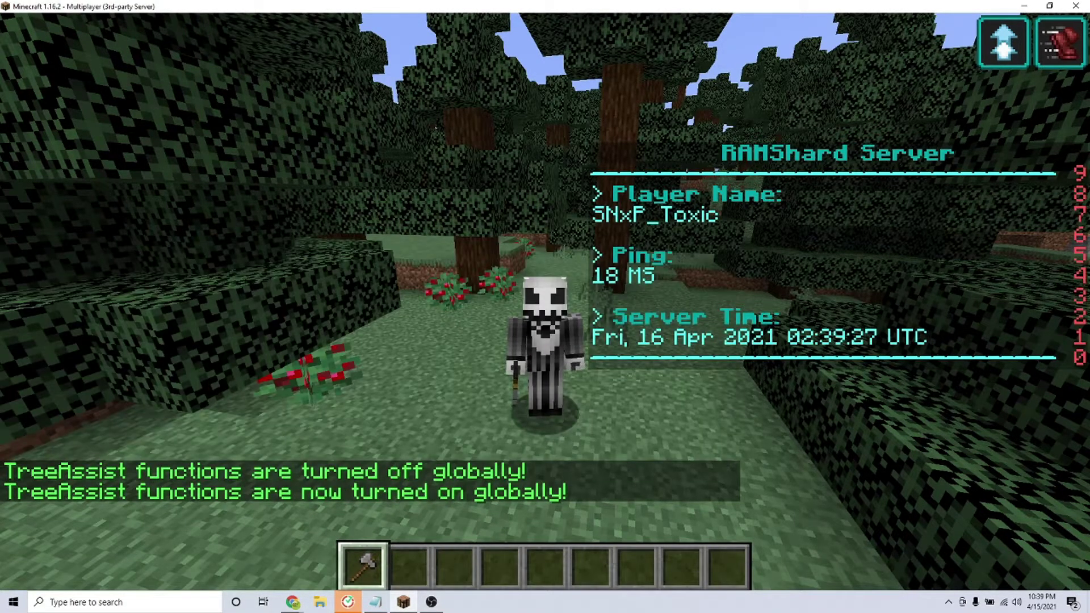
{"action": "key", "text": "t"}
{"action": "key", "text": "Up"}
{"action": "key", "text": "Up"}
{"action": "key", "text": "Return"}
{"action": "key", "text": "F5"}
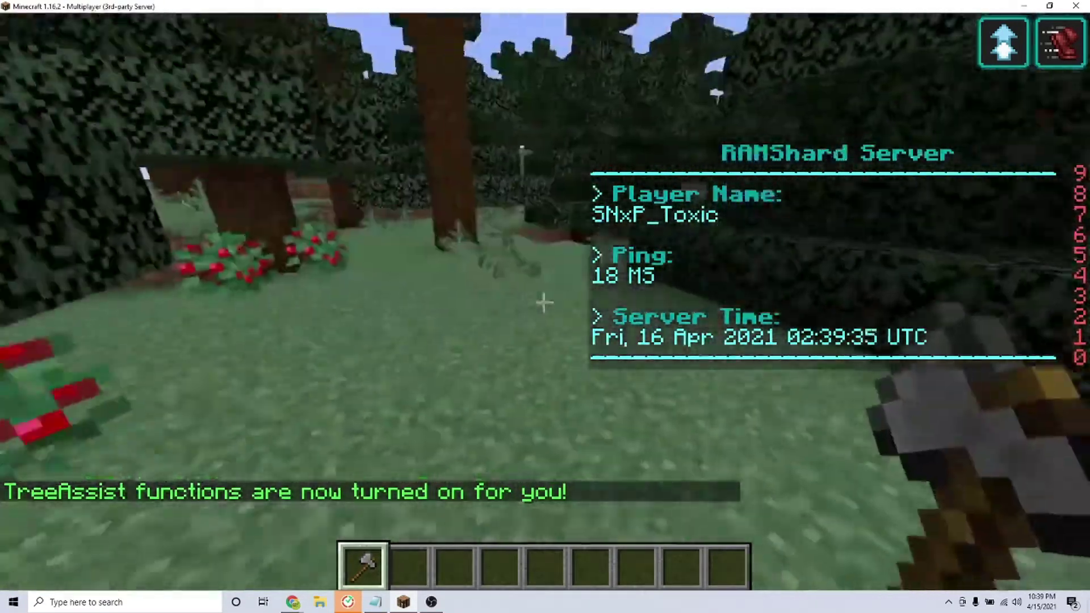
{"action": "key", "text": "slash"}
{"action": "type", "text": "treeas"}
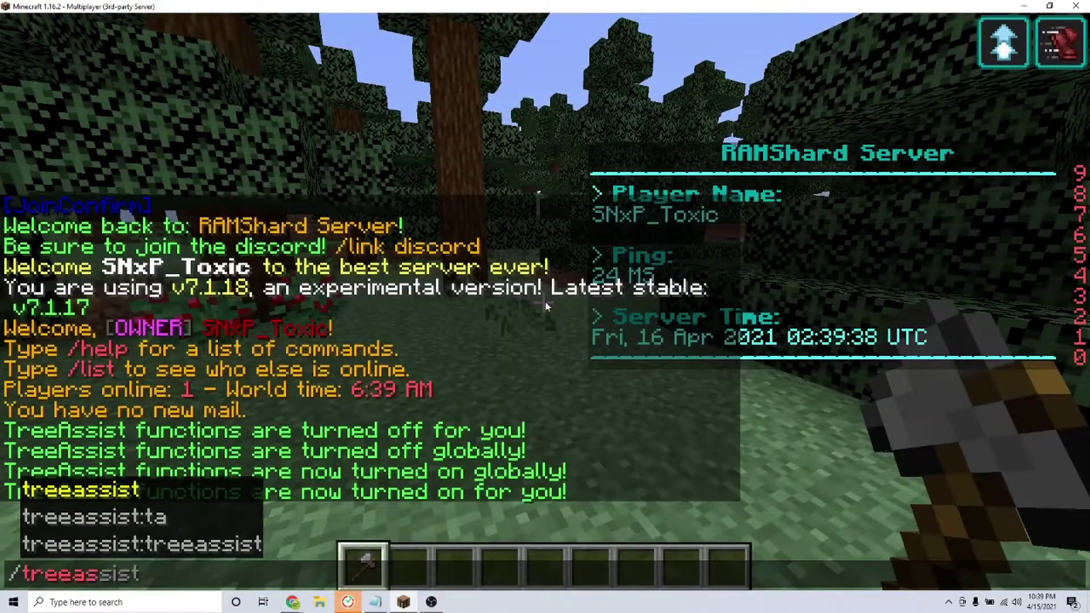
{"action": "type", "text": "sist "}
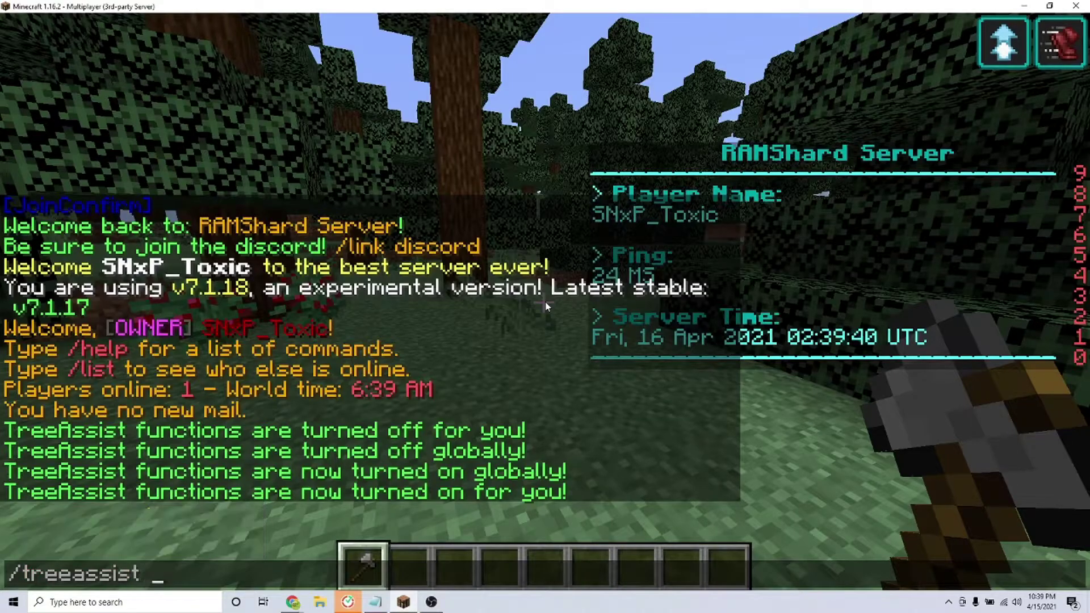
{"action": "type", "text": "reload"}
Step: Run /treeassist reload, then forcebreak 10 and forcegrow 10 on nearby trees
{"action": "key", "text": "Return"}
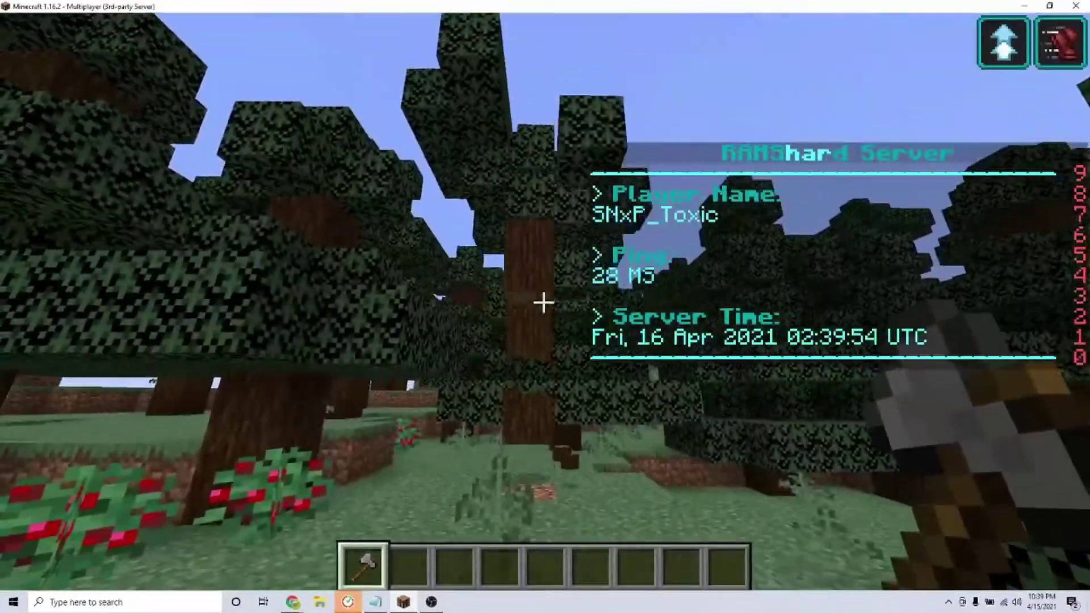
{"action": "type", "text": "/treeassist forcebreak 10"}
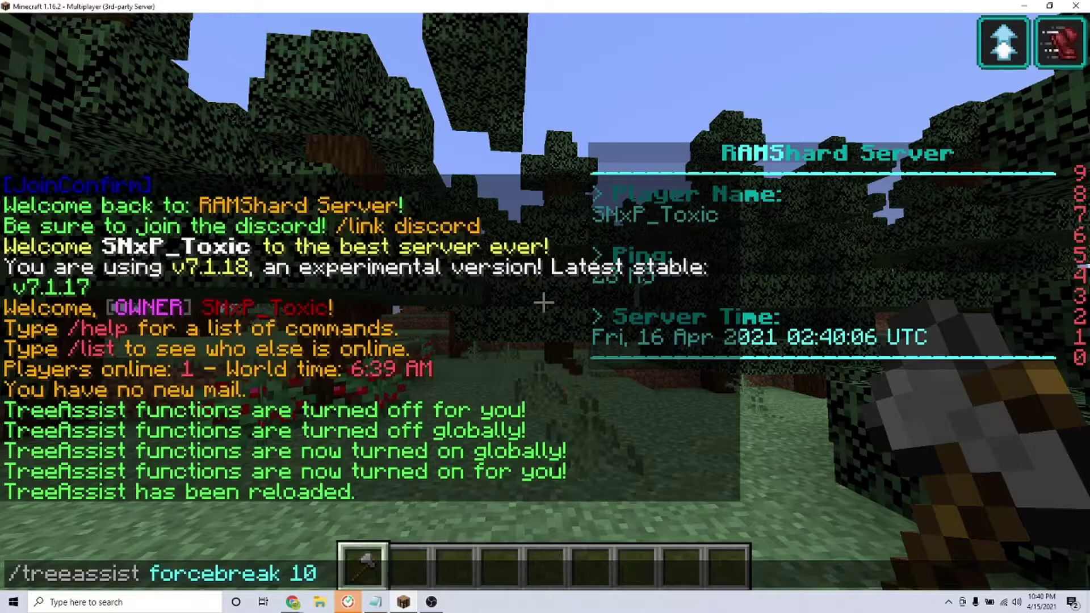
{"action": "key", "text": "Return"}
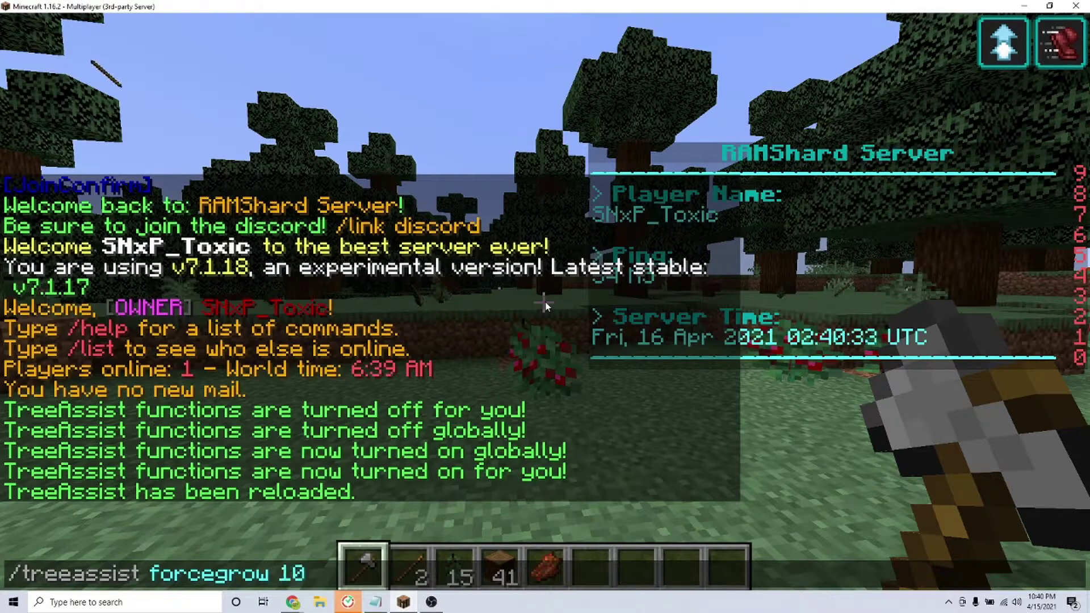
{"action": "key", "text": "Return"}
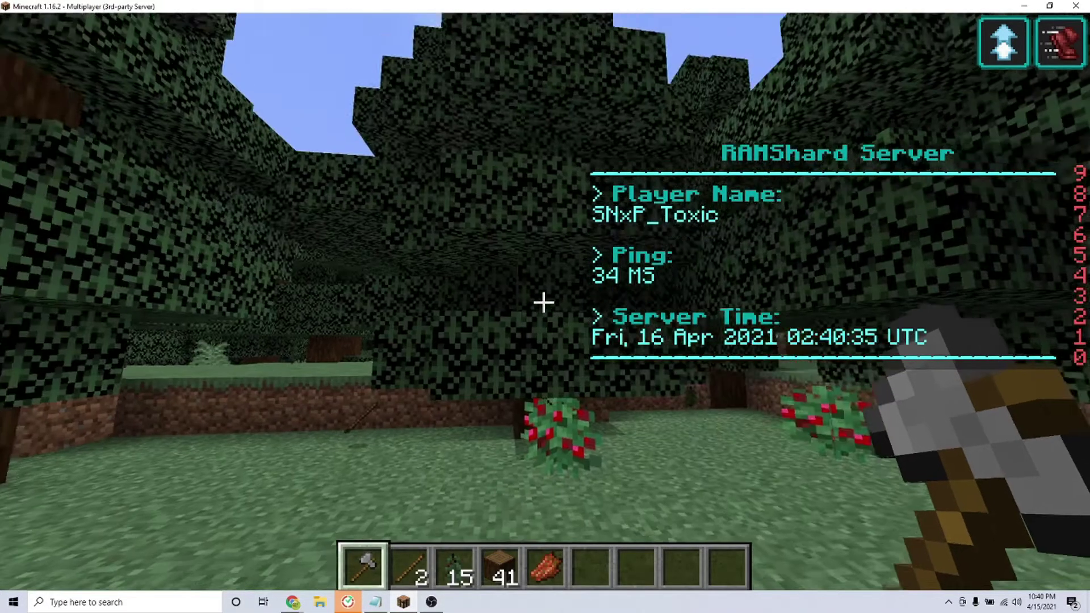
Step: Switch to an empty hotbar slot and fly up above the treetops
{"action": "key", "text": "4"}
{"action": "key", "text": "6"}
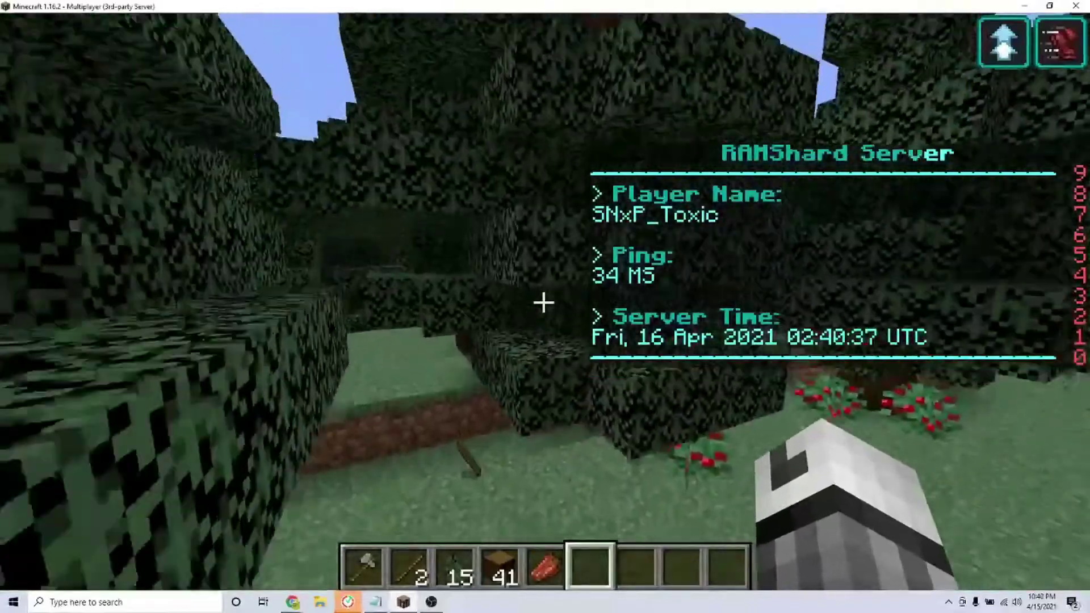
{"action": "key", "text": "space"}
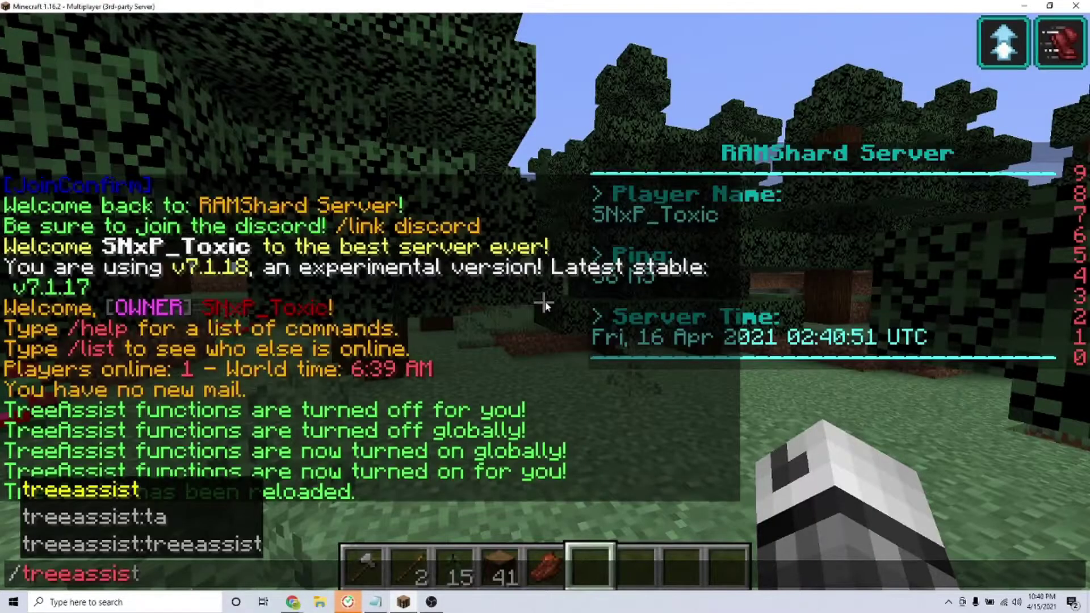
Step: Search for a nearby forest with /treeassist findforest MUSHROOM
{"action": "key", "text": "Tab"}
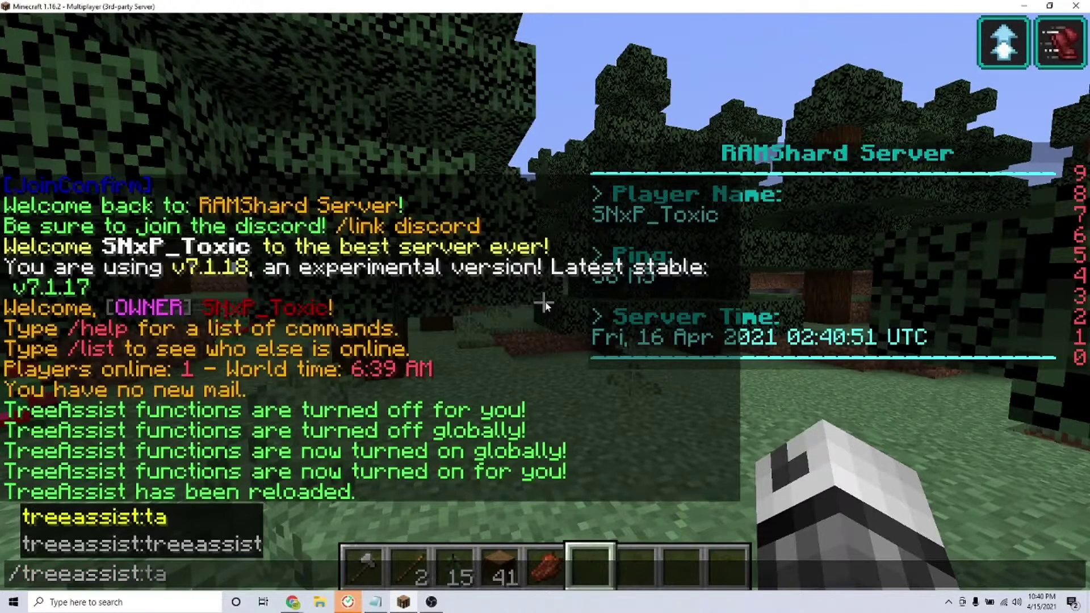
{"action": "key", "text": "BackSpace"}
{"action": "key", "text": "BackSpace"}
{"action": "key", "text": "BackSpace"}
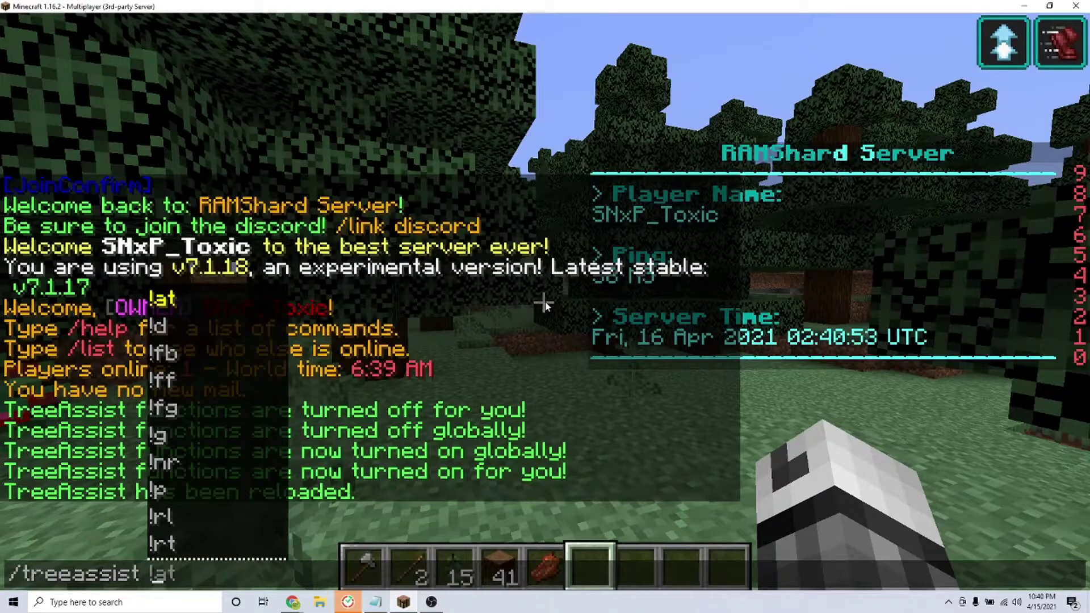
{"action": "type", "text": "findfo"}
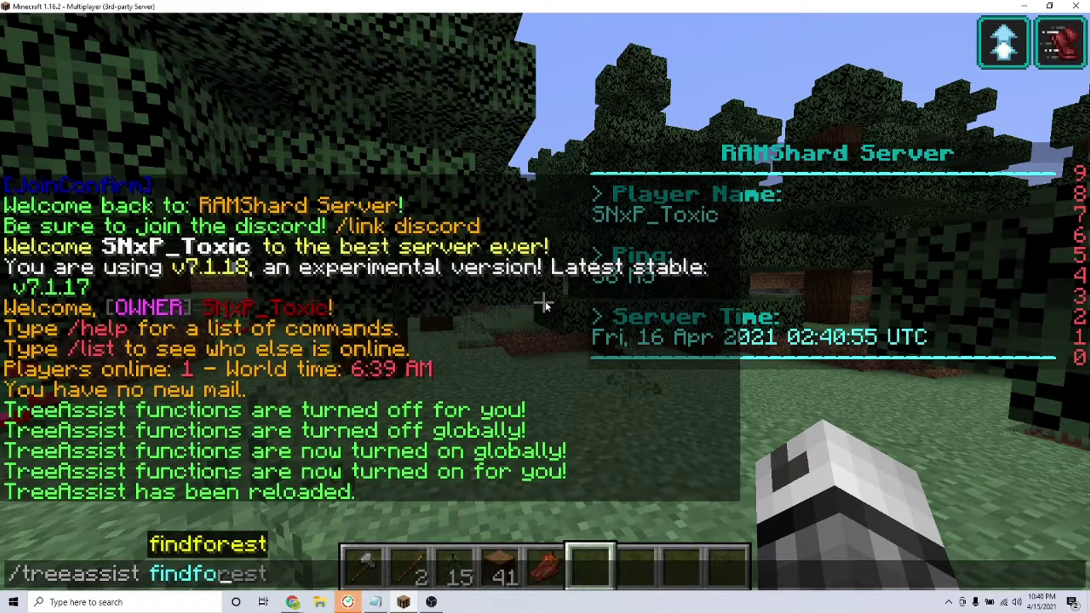
{"action": "type", "text": "rest "}
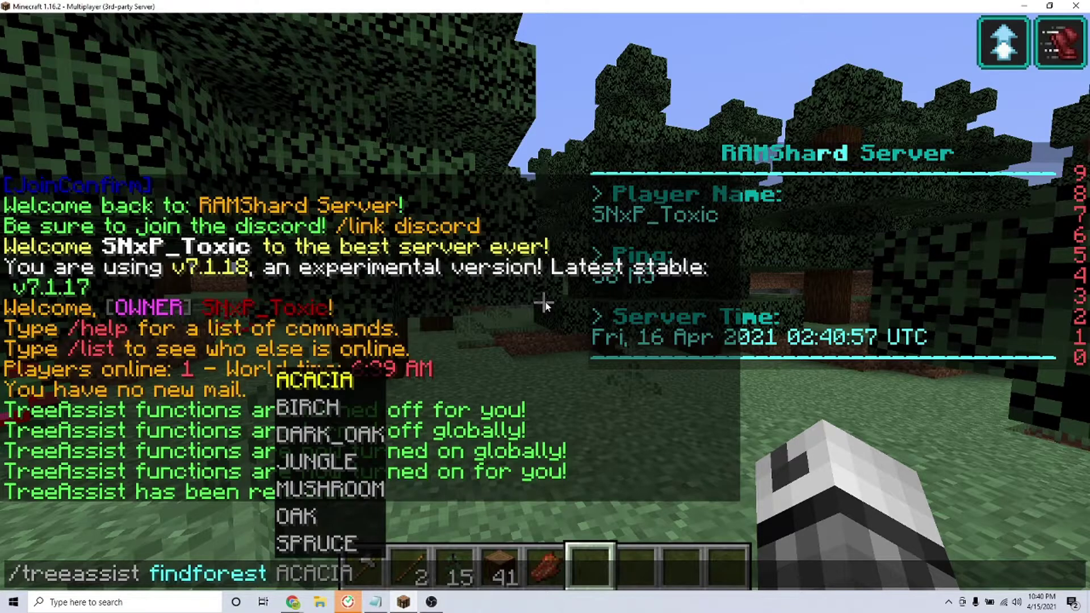
{"action": "type", "text": "M"}
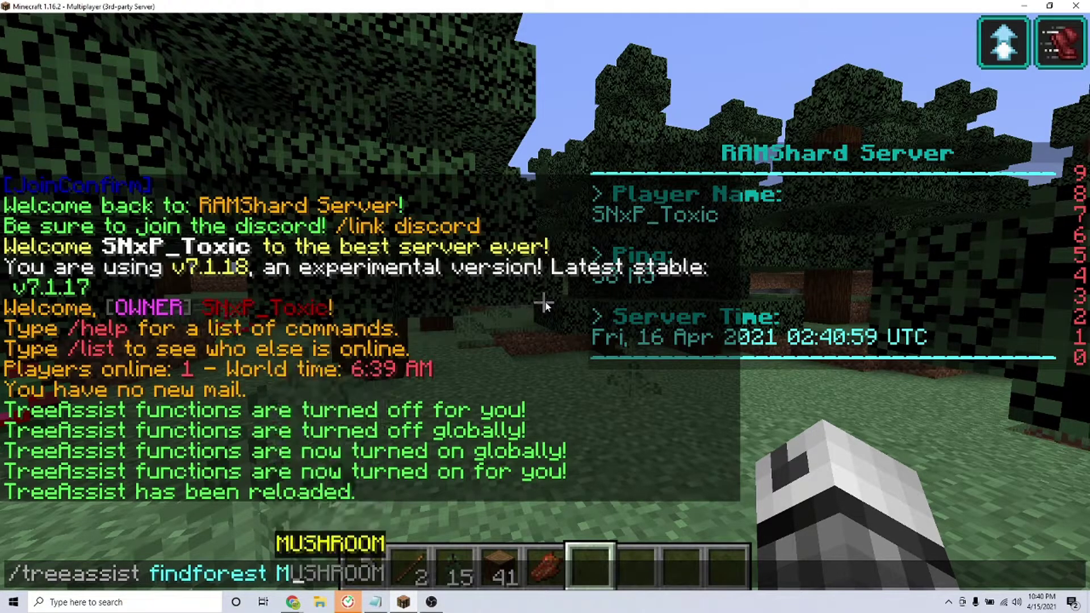
{"action": "key", "text": "Tab"}
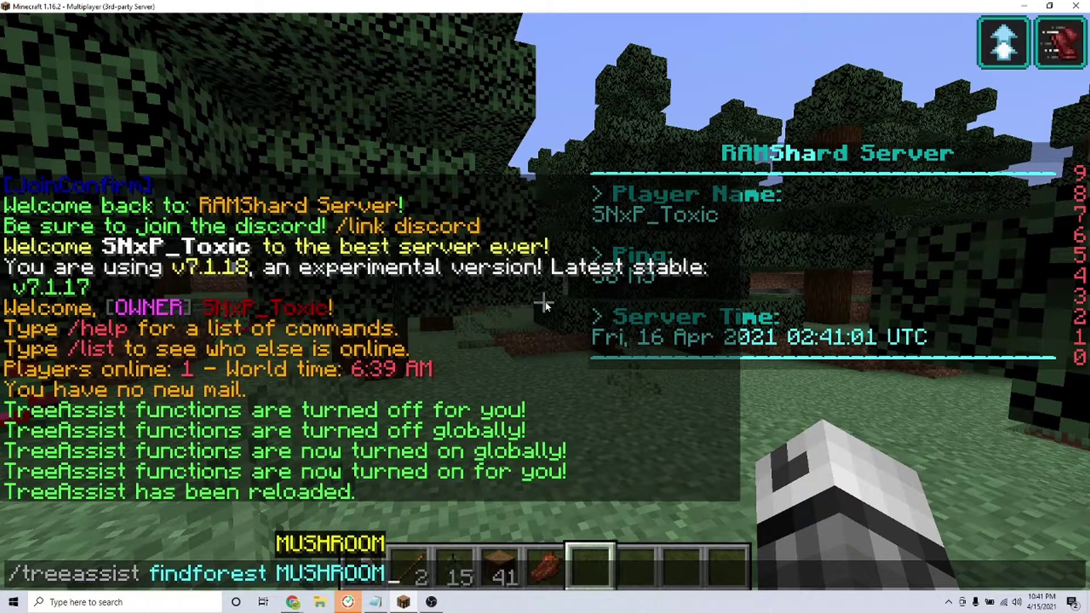
{"action": "key", "text": "Return"}
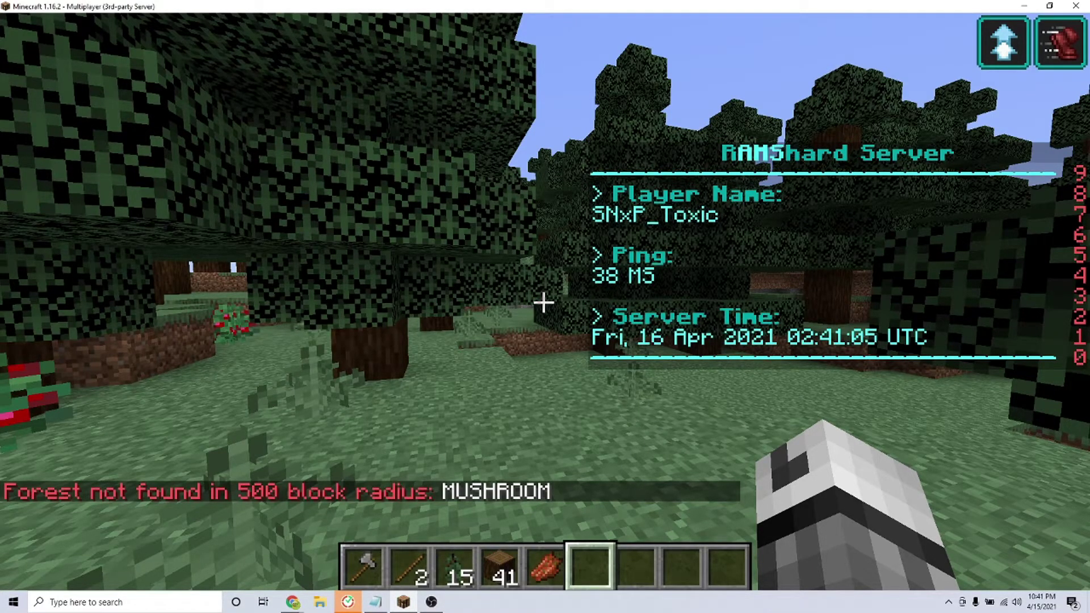
Step: Rerun the search as findforest SPRUCE, locating a spruce forest at -466/67/496
{"action": "key", "text": "t"}
{"action": "key", "text": "Up"}
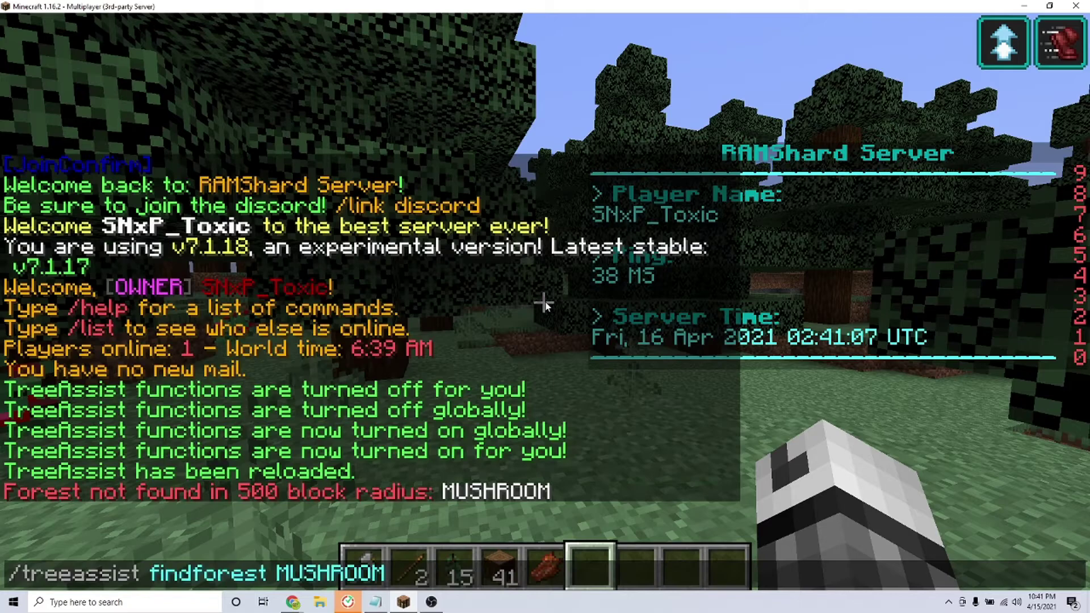
{"action": "key", "text": "BackSpace"}
{"action": "key", "text": "BackSpace"}
{"action": "key", "text": "BackSpace"}
{"action": "key", "text": "BackSpace"}
{"action": "key", "text": "BackSpace"}
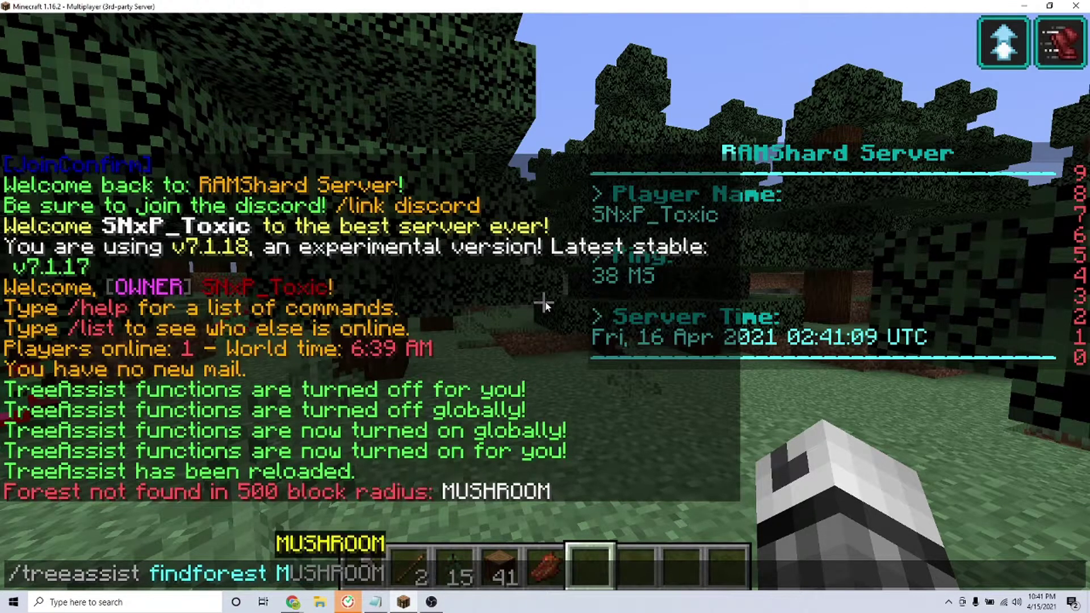
{"action": "key", "text": "BackSpace"}
{"action": "type", "text": "s"}
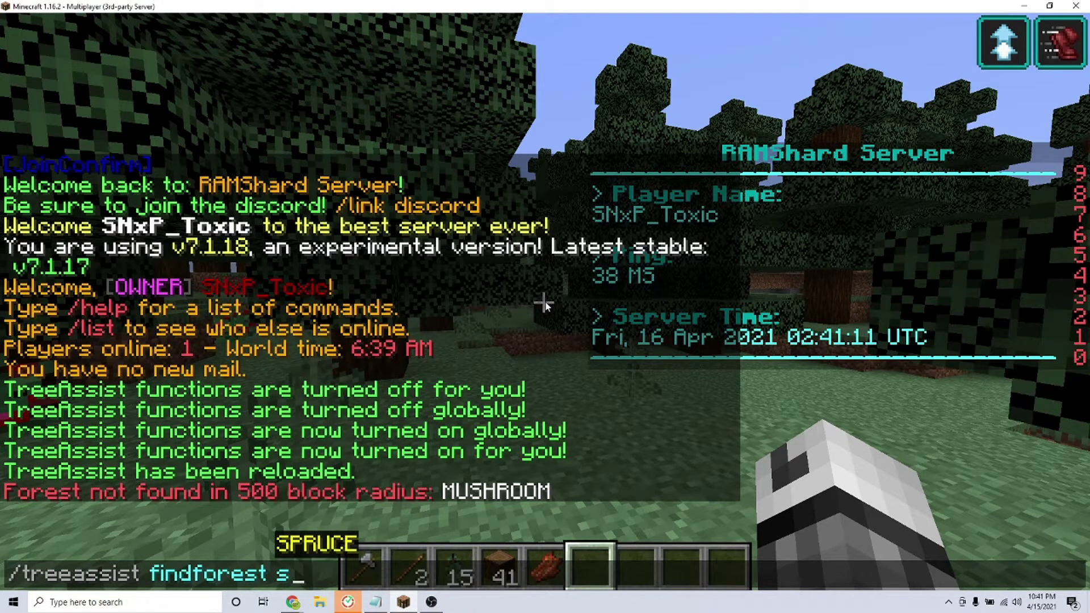
{"action": "key", "text": "Tab"}
{"action": "key", "text": "Return"}
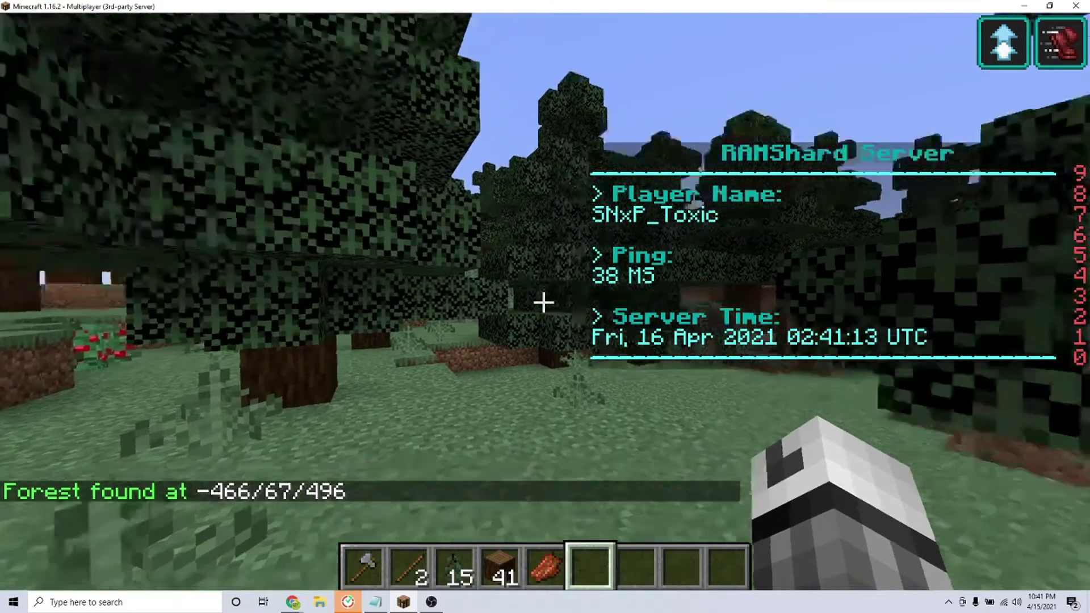